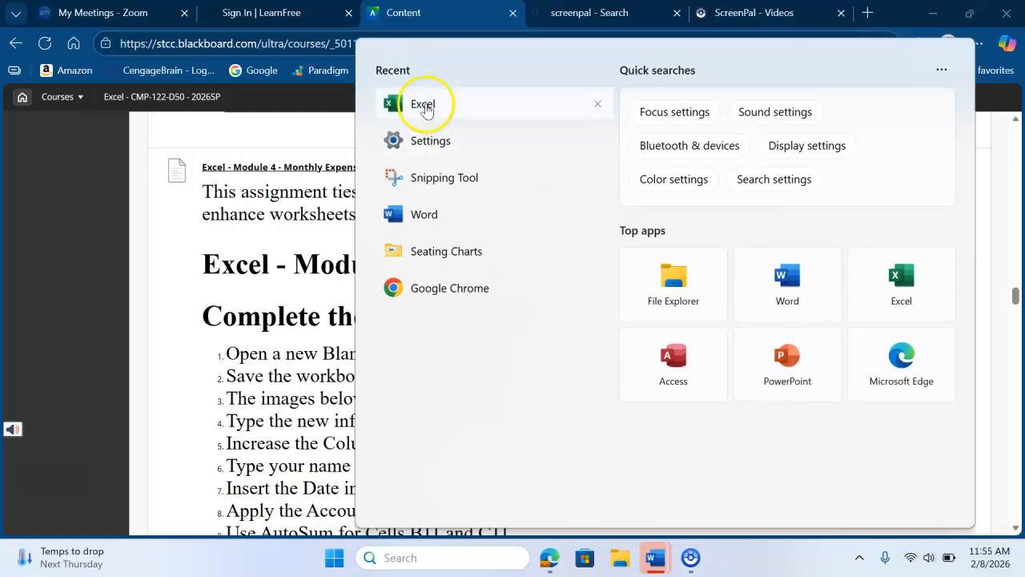
Step: Create a blank workbook in Excel and enter the labels Student Name in A1 and Date in A2
{"action": "left_click", "coordinate": [430, 108]}
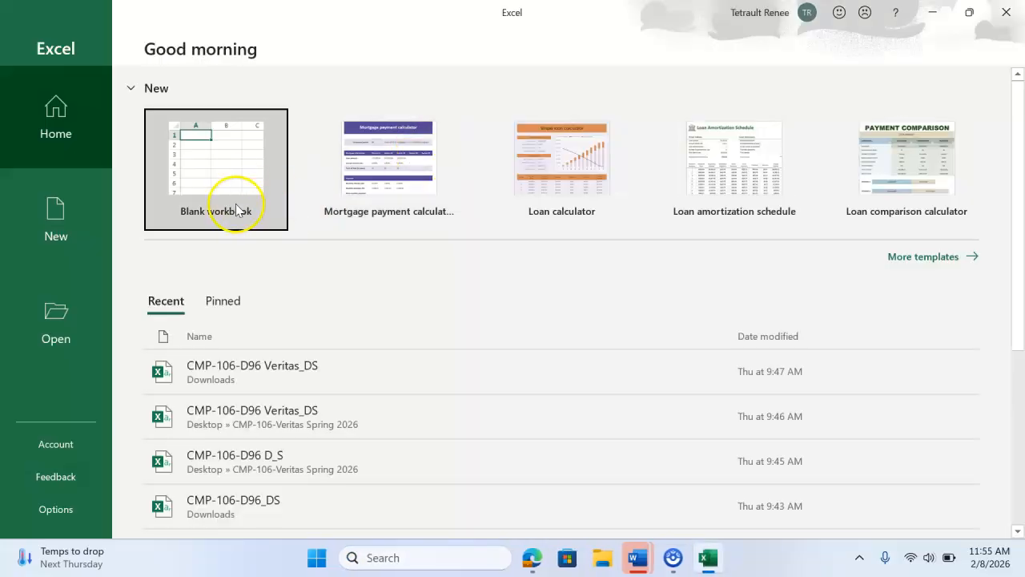
{"action": "left_click", "coordinate": [233, 202]}
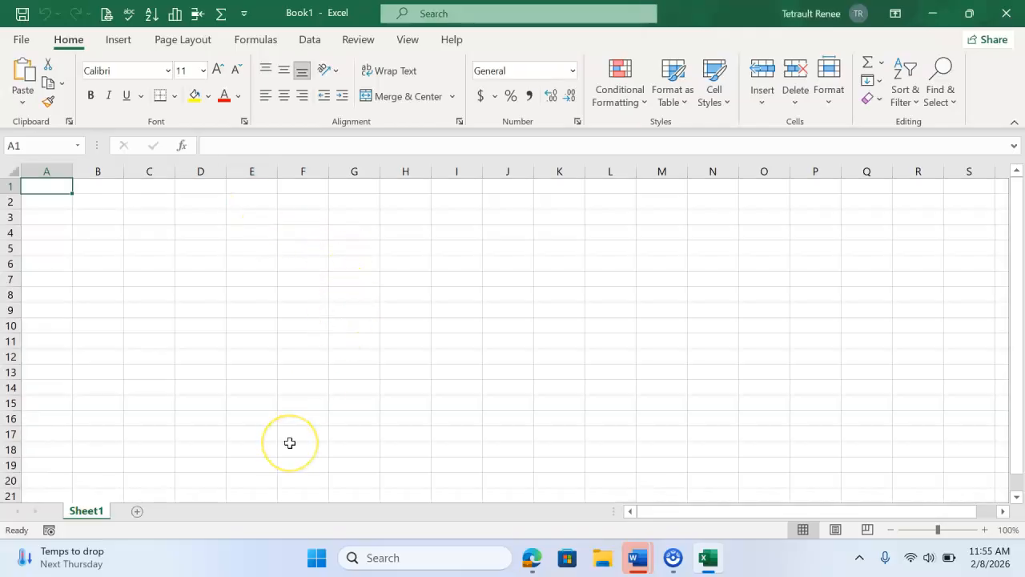
{"action": "type", "text": "Student Name"}
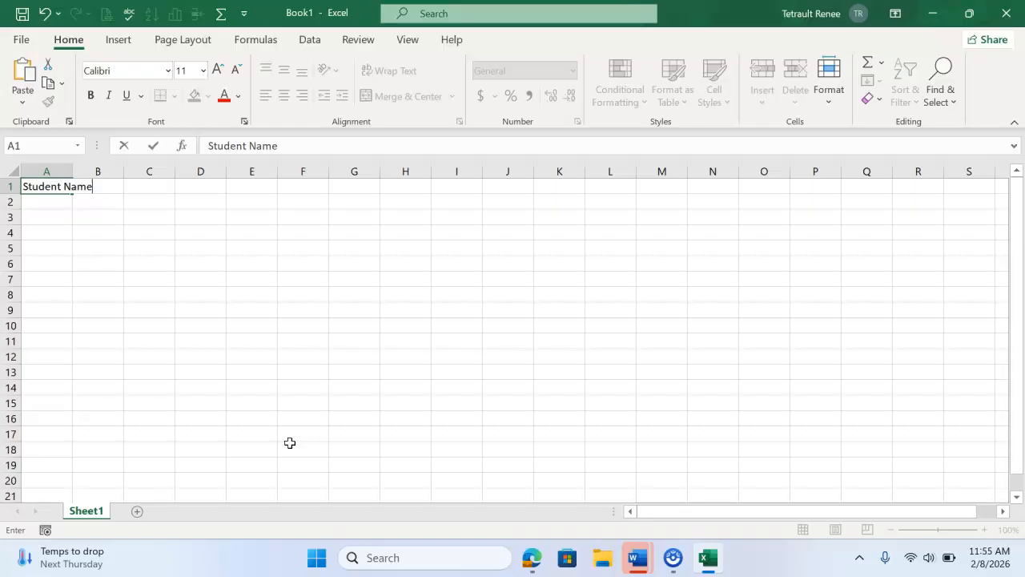
{"action": "key", "text": "Return"}
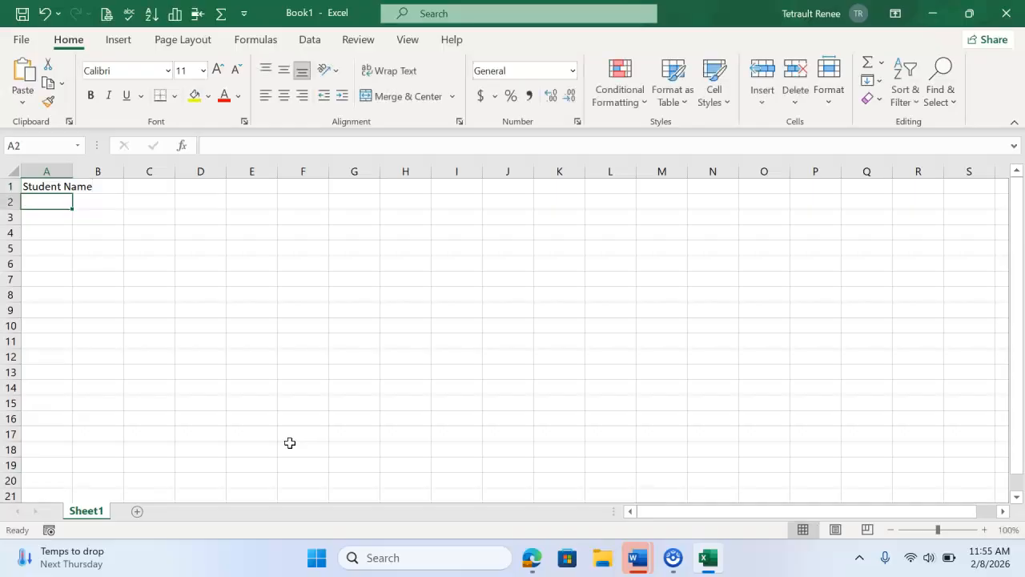
{"action": "type", "text": "Date"}
{"action": "key", "text": "Return"}
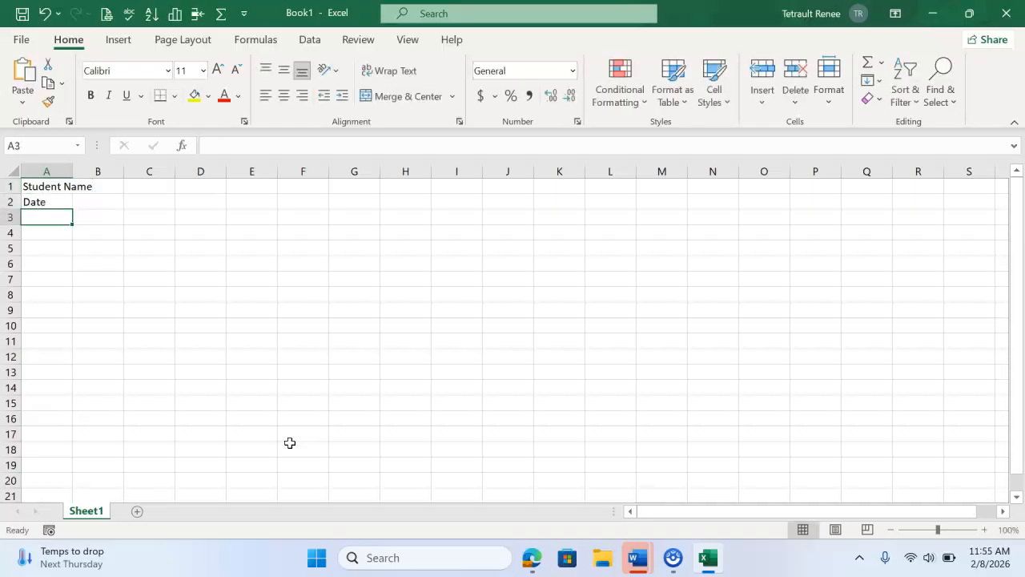
Step: Enter the worksheet title Monthly Expenses in cell A4, leaving row 3 blank
{"action": "key", "text": "Return"}
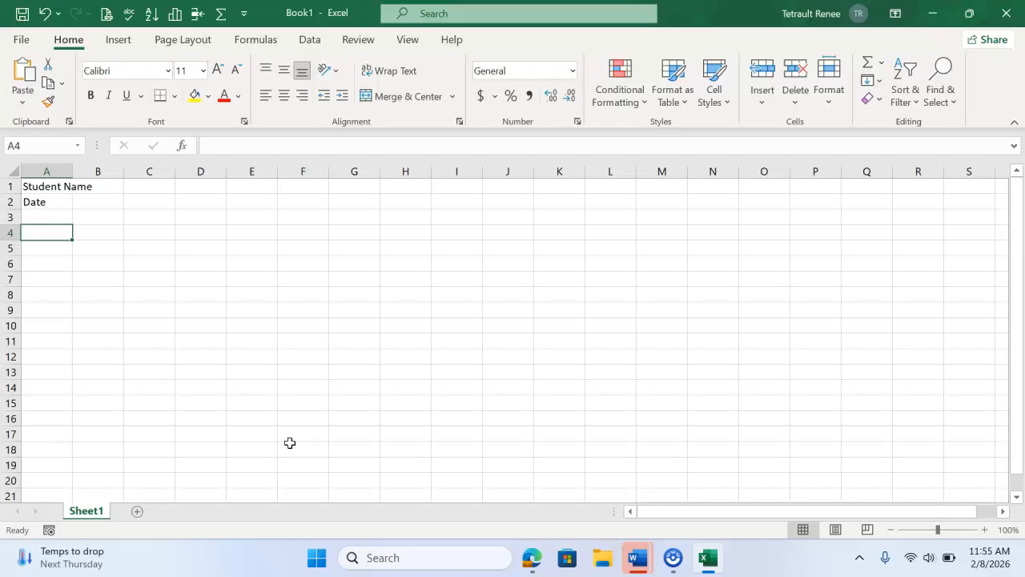
{"action": "type", "text": "Mo"}
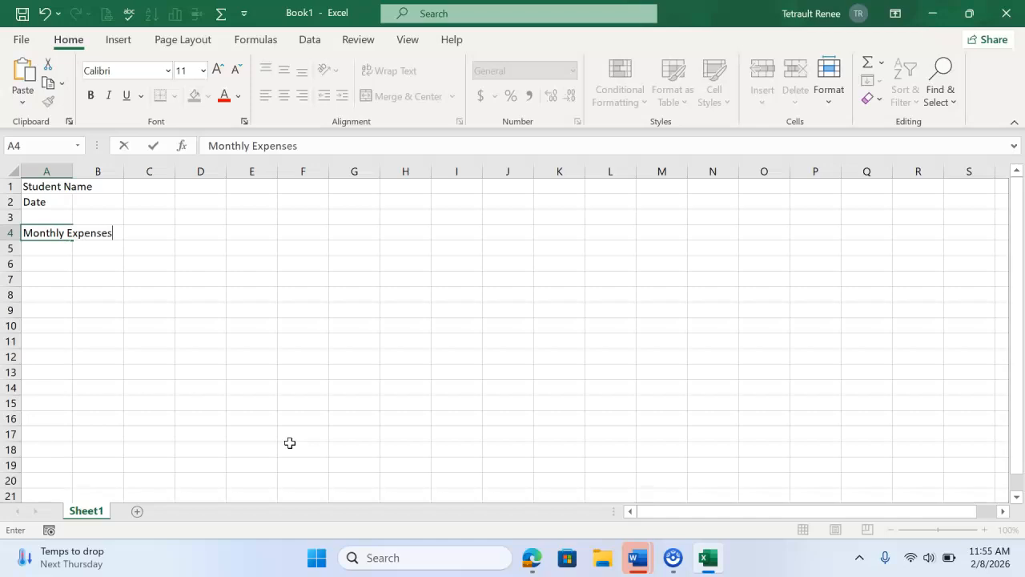
{"action": "type", "text": "nthly Expenses"}
{"action": "key", "text": "Return"}
{"action": "key", "text": "Return"}
Step: Enter the column headings Item, Cost ($) January and Cost ($) February in cells A6 through C6
{"action": "type", "text": "Item"}
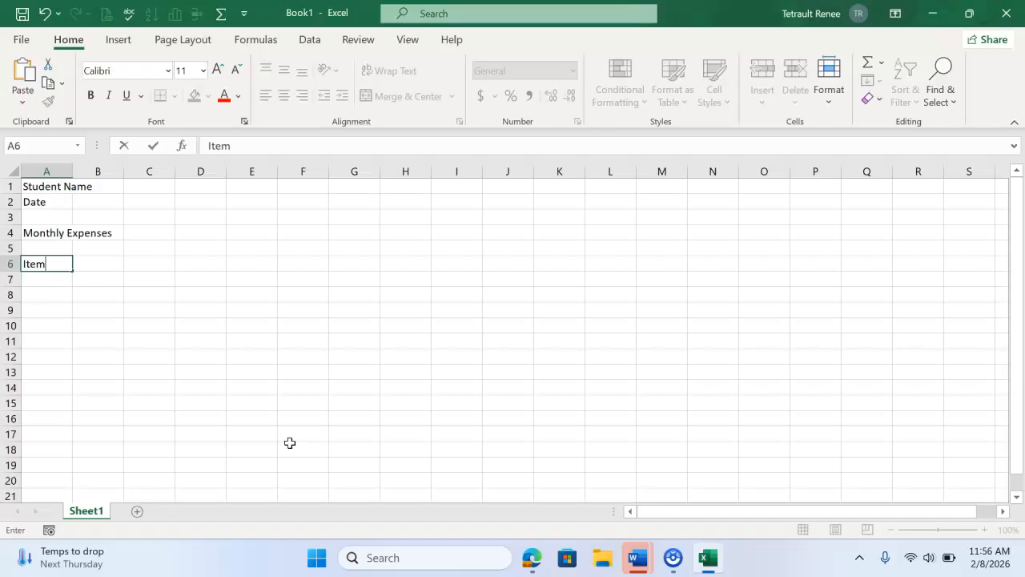
{"action": "key", "text": "Tab"}
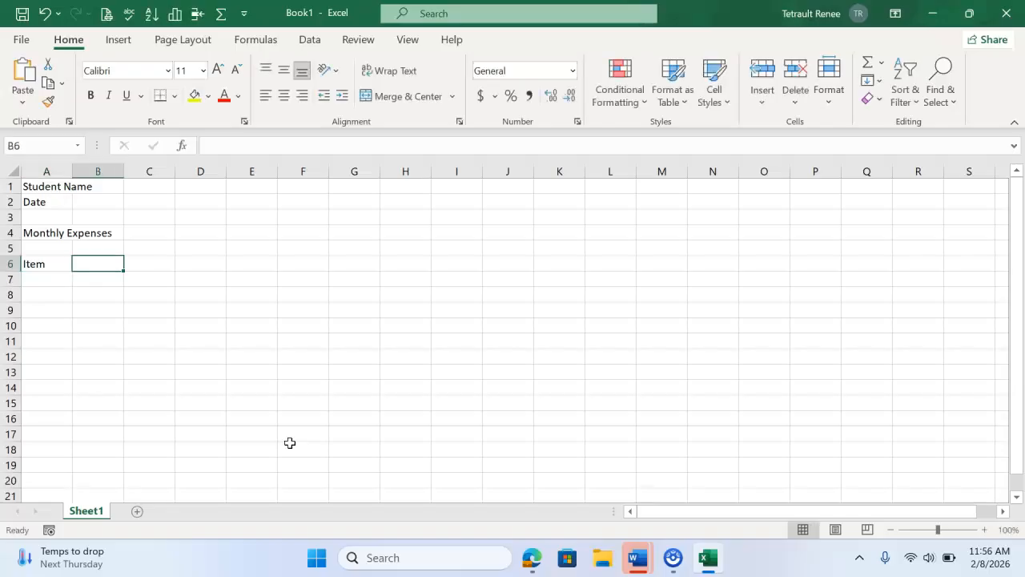
{"action": "type", "text": "Cost ($"}
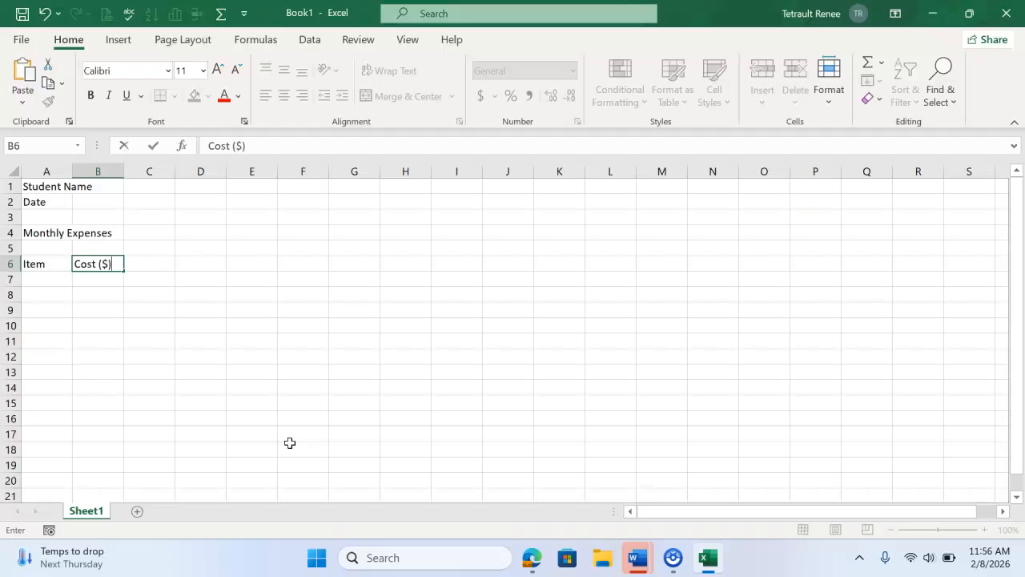
{"action": "type", "text": ") January"}
{"action": "key", "text": "Tab"}
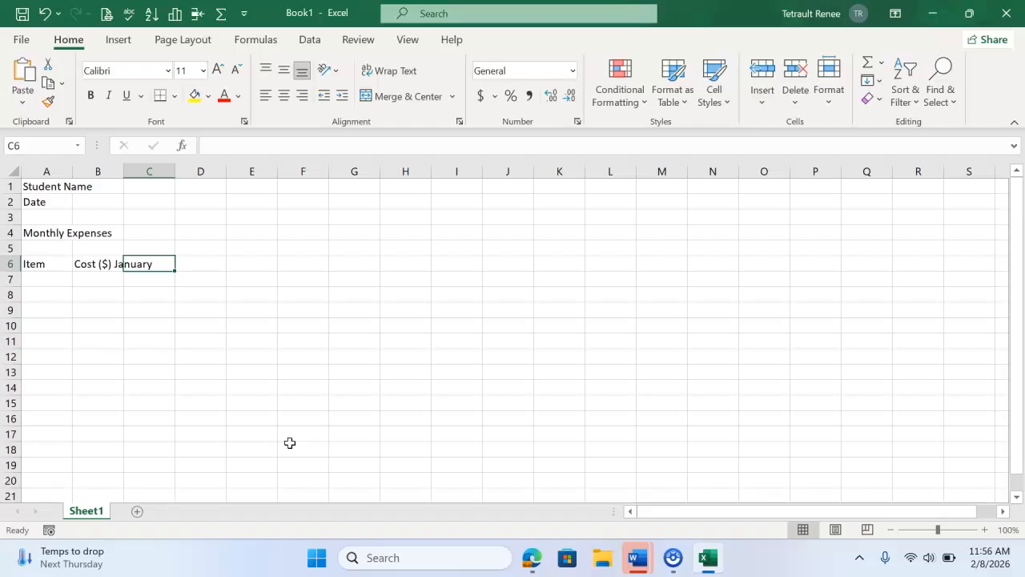
{"action": "type", "text": "Cost ($) February"}
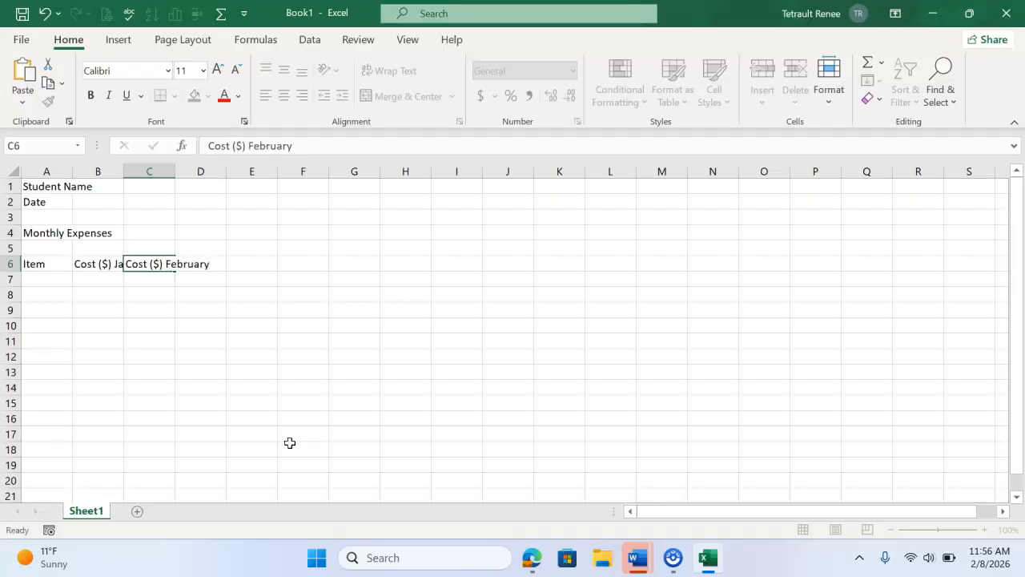
{"action": "key", "text": "Return"}
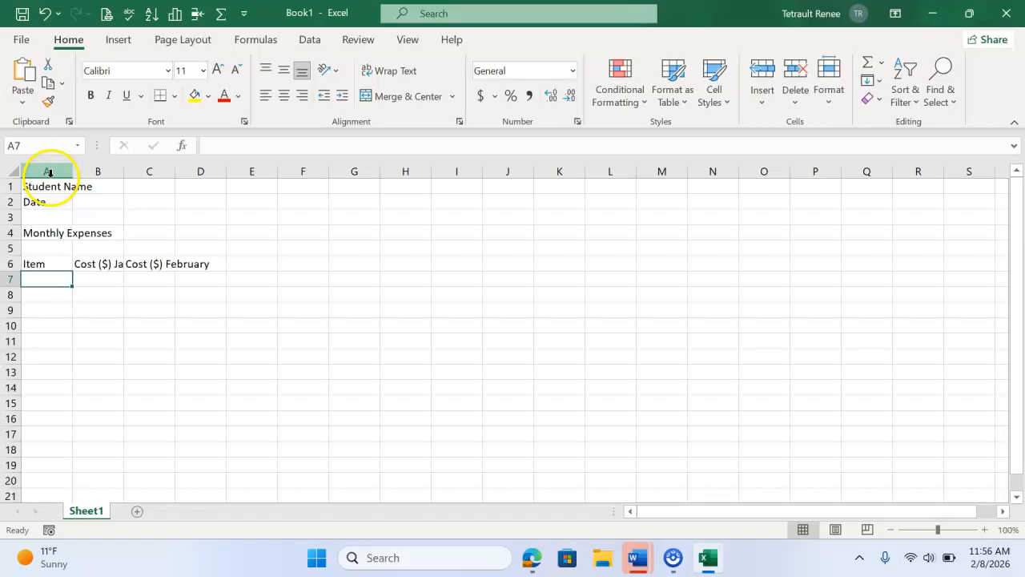
Step: Set the width of columns A through D to 16, and select cell A7
{"action": "left_click_drag", "start_coordinate": [53, 169], "coordinate": [200, 176]}
{"action": "right_click", "coordinate": [201, 175]}
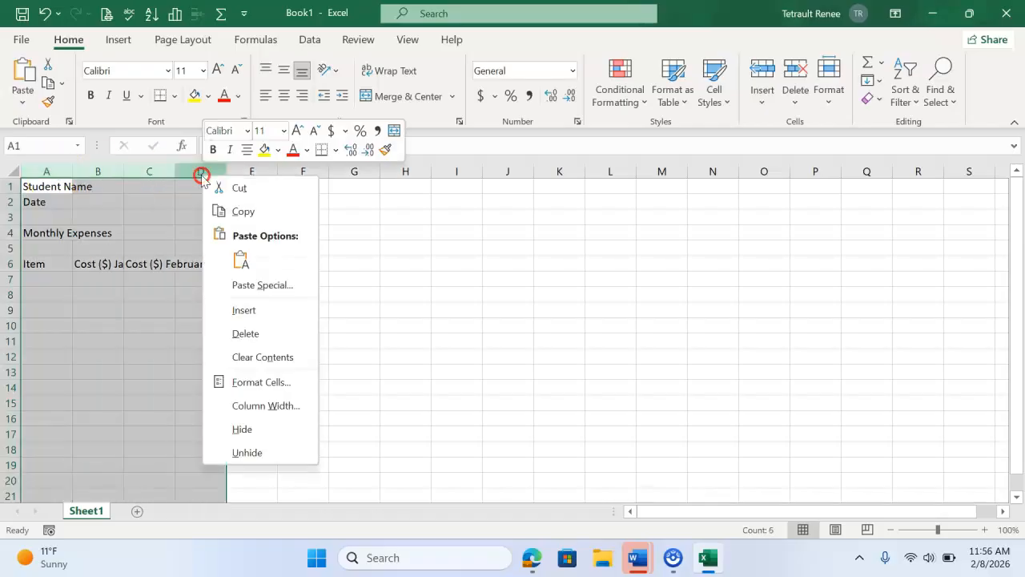
{"action": "left_click", "coordinate": [258, 407]}
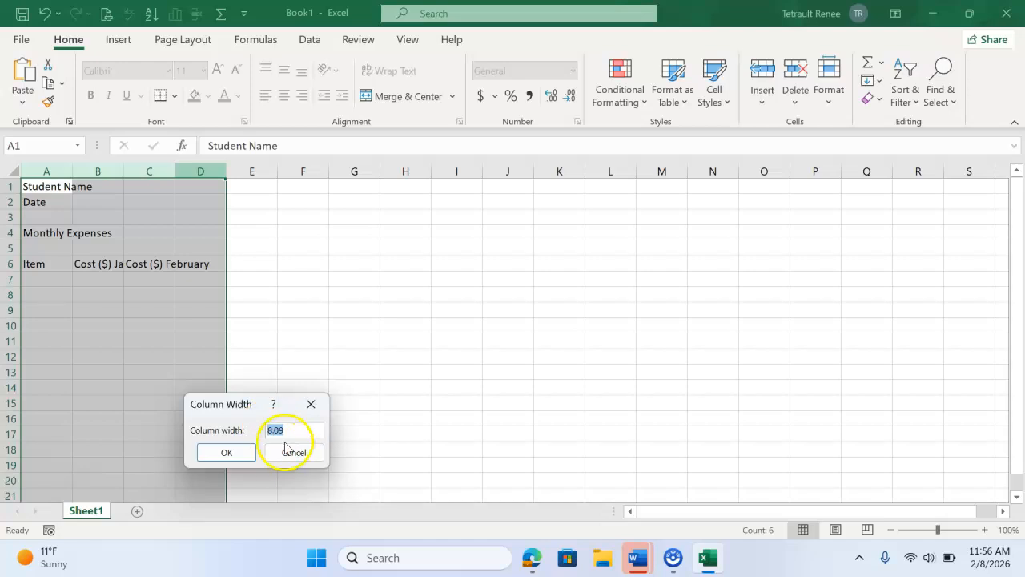
{"action": "key", "text": "Return"}
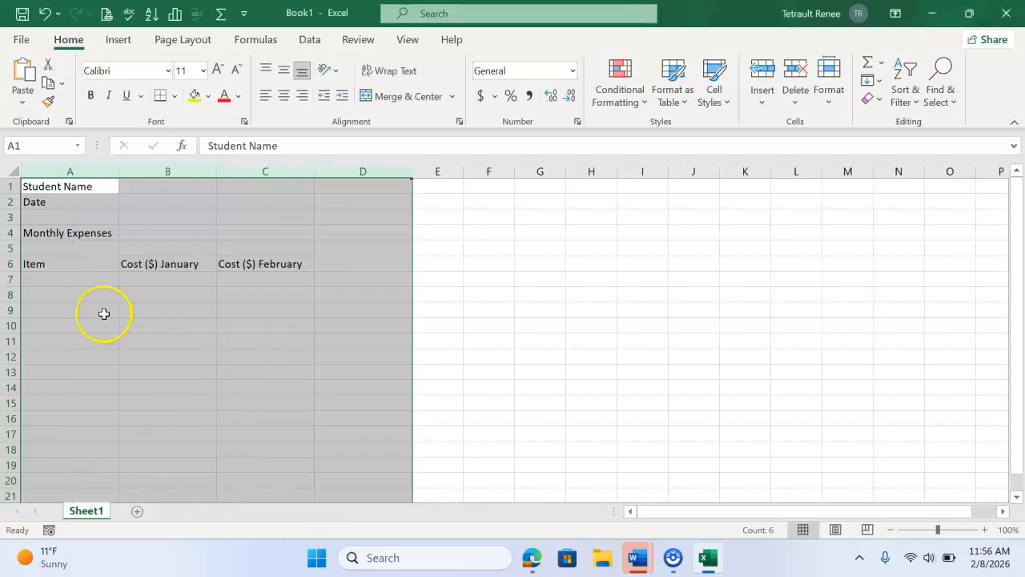
{"action": "left_click", "coordinate": [76, 289]}
{"action": "left_click", "coordinate": [94, 275]}
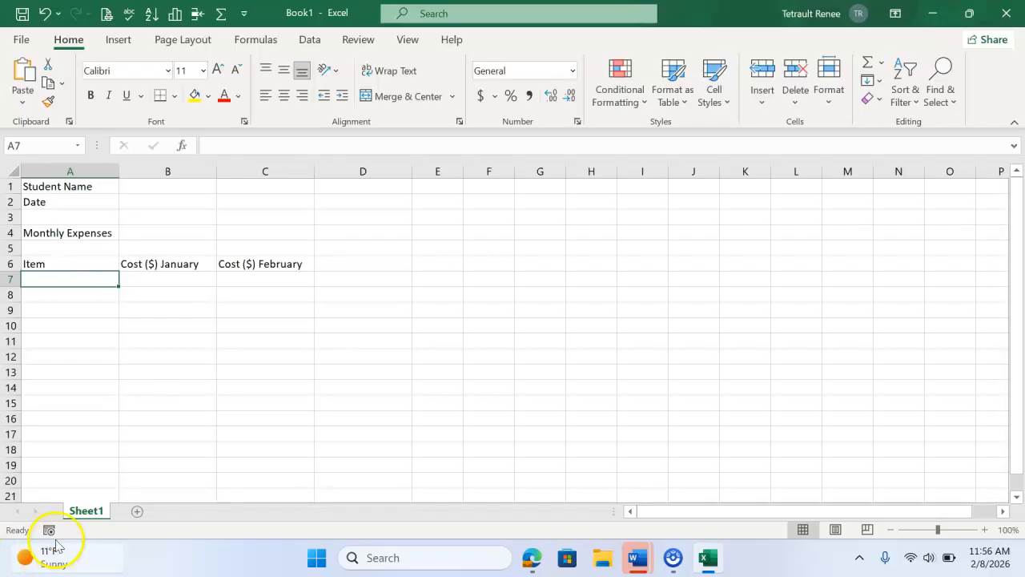
{"action": "mouse_move", "coordinate": [57, 546]}
{"action": "left_click", "coordinate": [64, 485]}
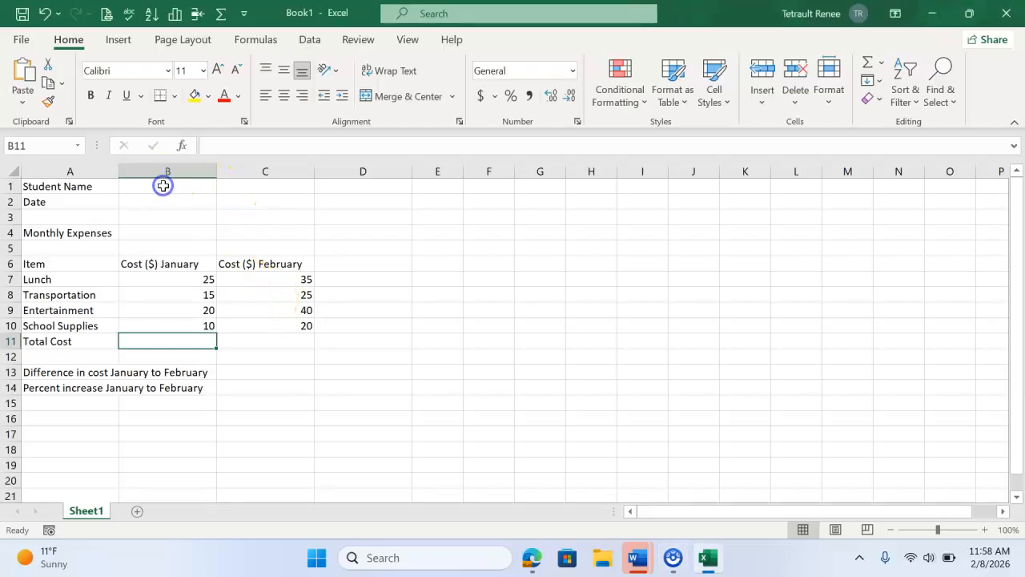
Step: Enter the student's full name in cell B1
{"action": "left_click", "coordinate": [162, 186]}
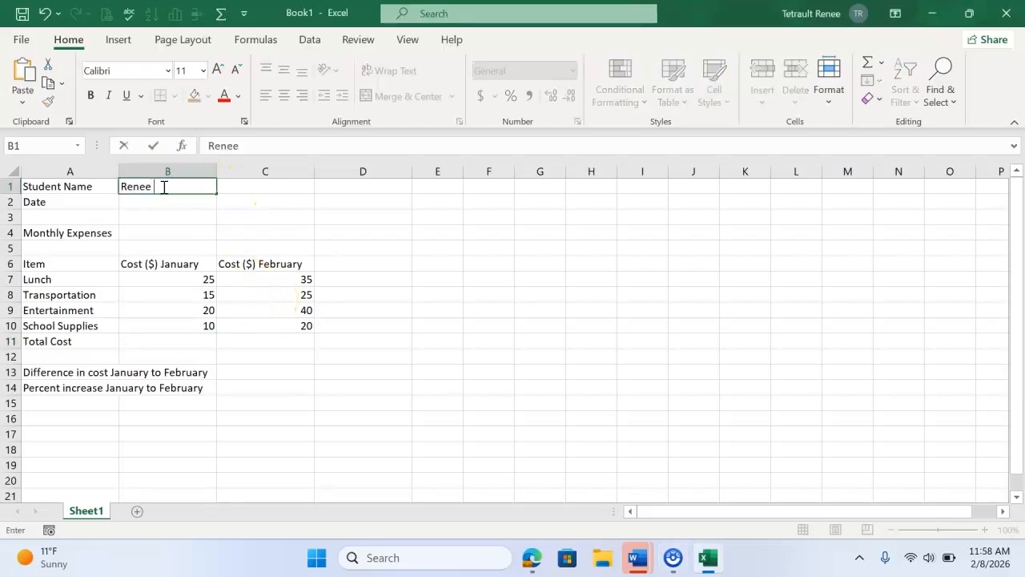
{"action": "key", "text": "Return"}
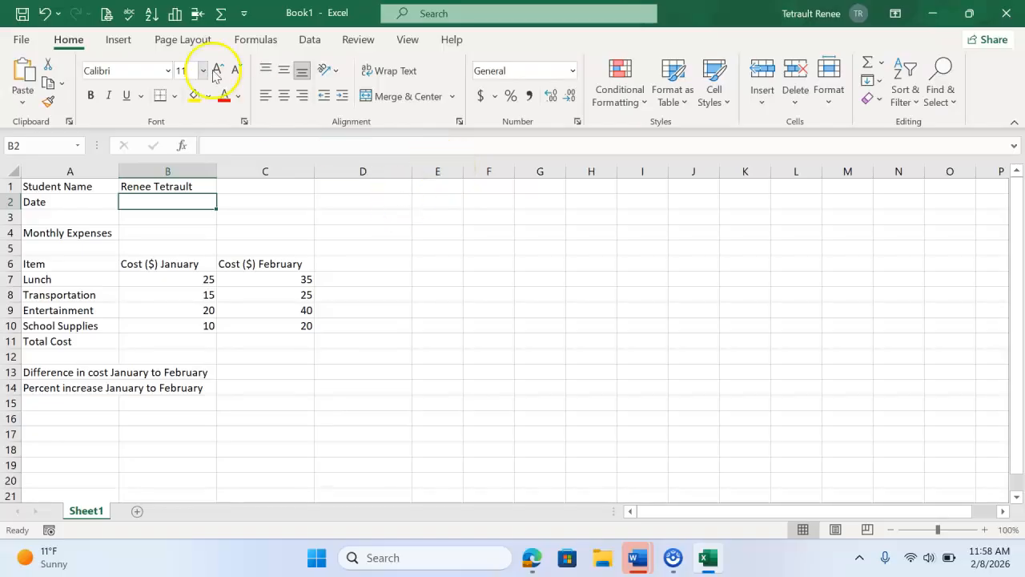
{"action": "left_click", "coordinate": [120, 42]}
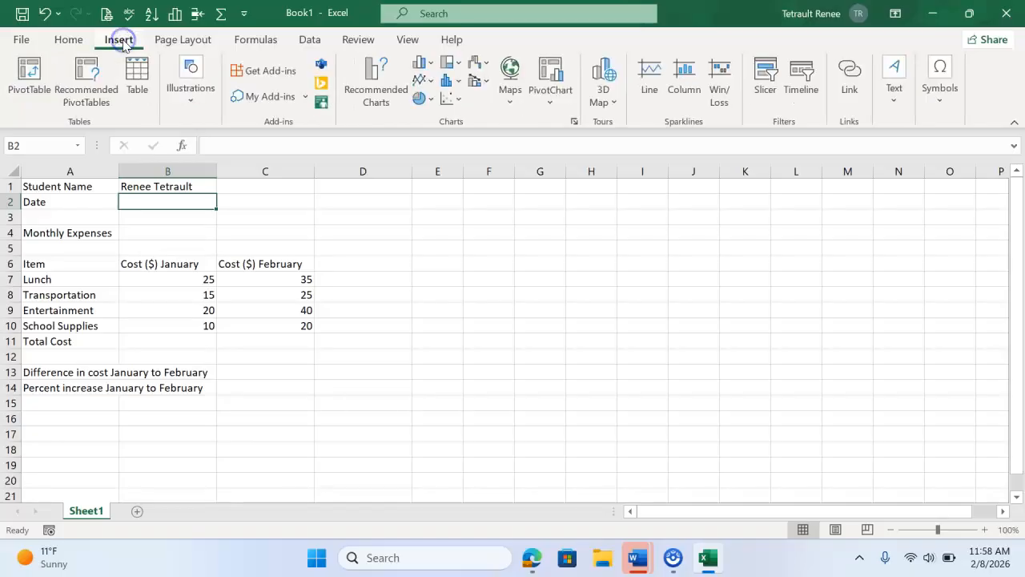
{"action": "left_click", "coordinate": [897, 93]}
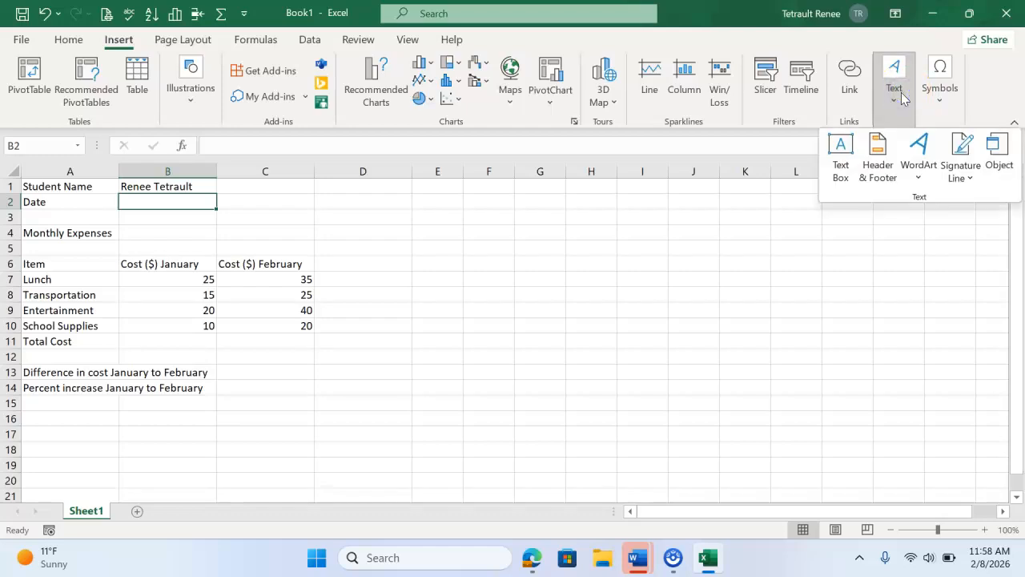
{"action": "left_click", "coordinate": [184, 201]}
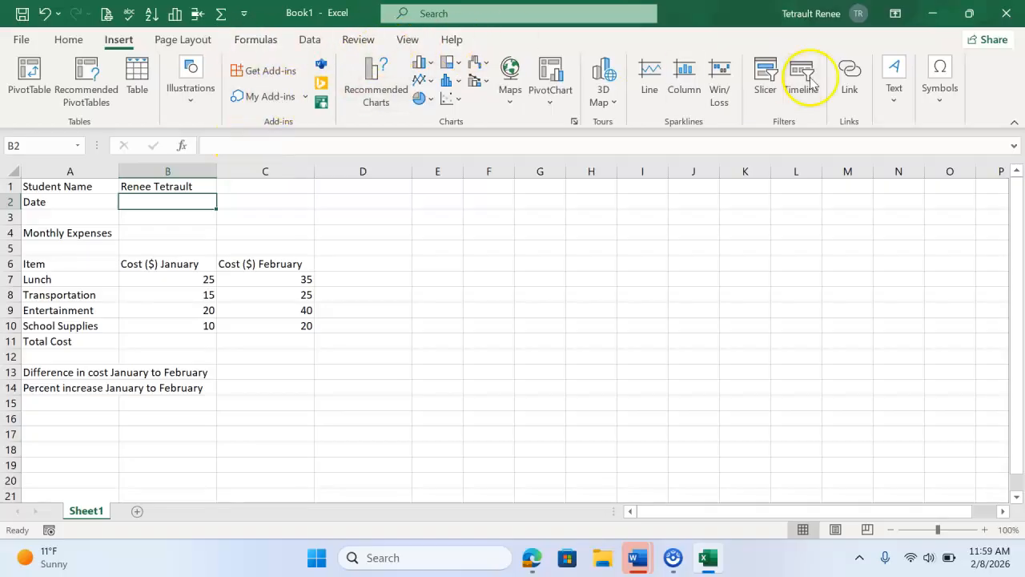
Step: Insert the current date in cell B2 with the TODAY function
{"action": "left_click", "coordinate": [249, 41]}
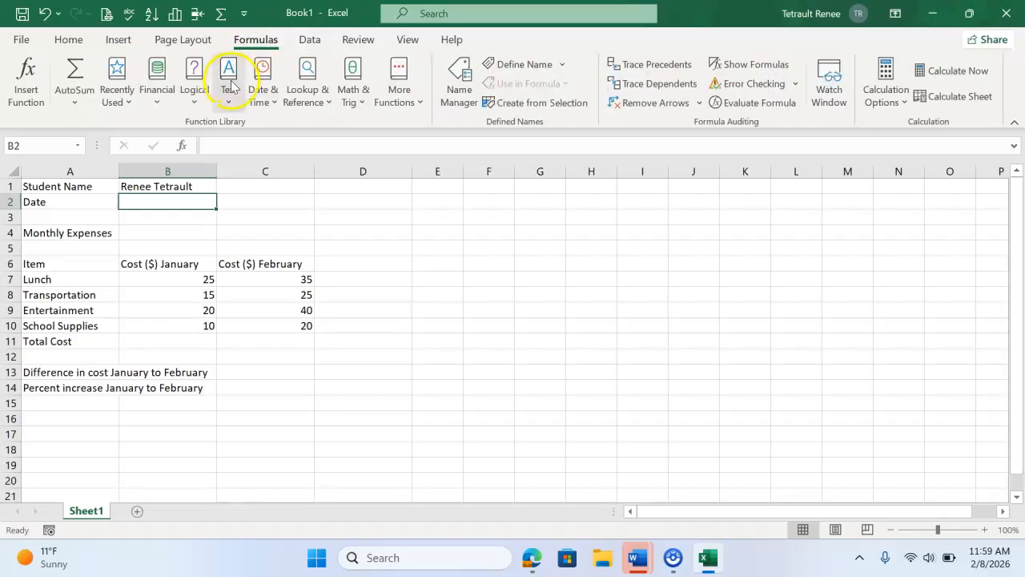
{"action": "left_click", "coordinate": [258, 92]}
{"action": "scroll", "coordinate": [356, 368], "scroll_direction": "down", "scroll_amount": 2}
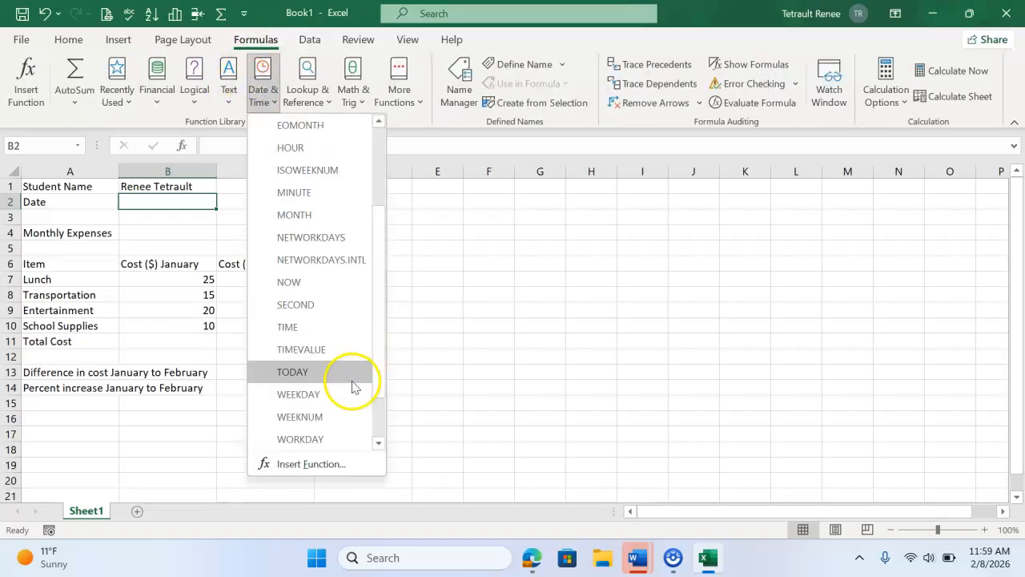
{"action": "left_click", "coordinate": [327, 375]}
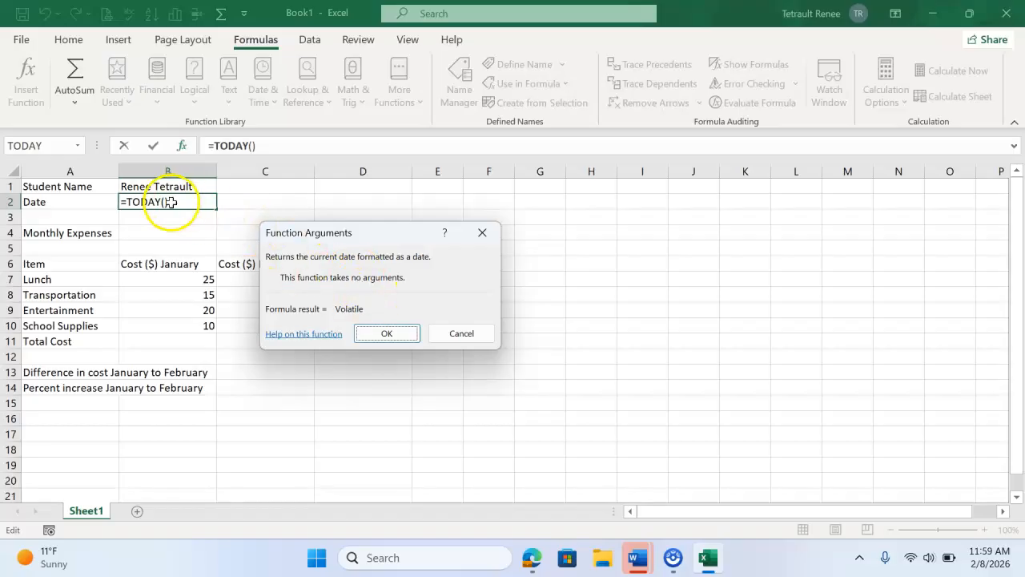
{"action": "left_click", "coordinate": [387, 333]}
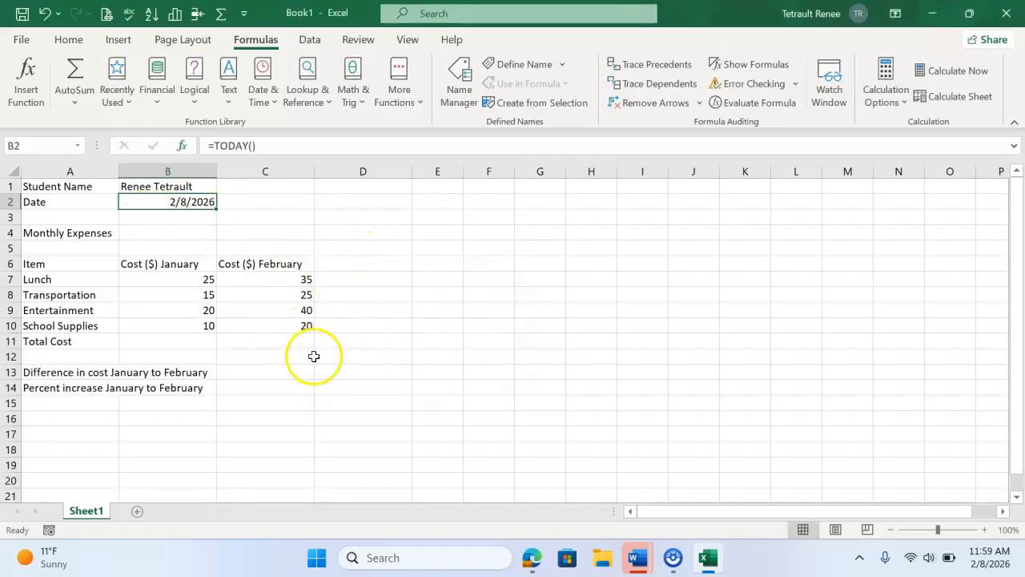
Step: Total the January costs B7:B10 in cell B11 with AutoSum and fill the formula across to C11 for February
{"action": "left_click", "coordinate": [177, 338]}
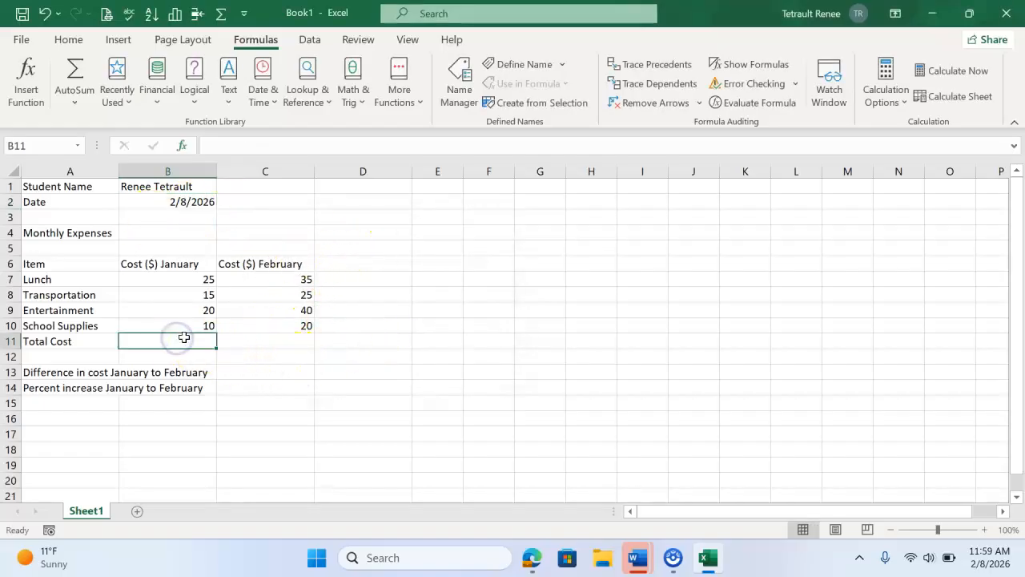
{"action": "left_click", "coordinate": [85, 76]}
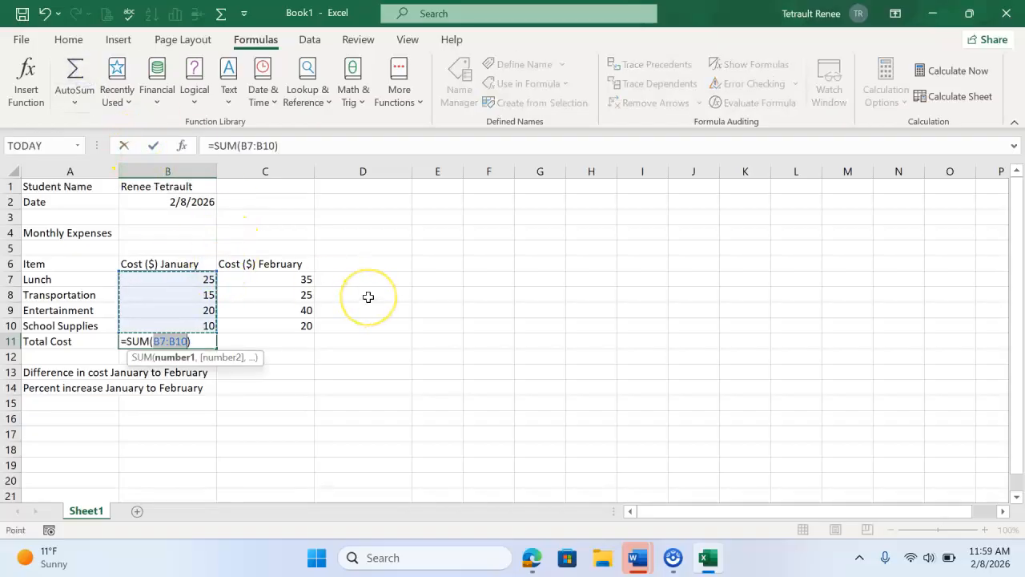
{"action": "key", "text": "Return"}
{"action": "left_click", "coordinate": [192, 341]}
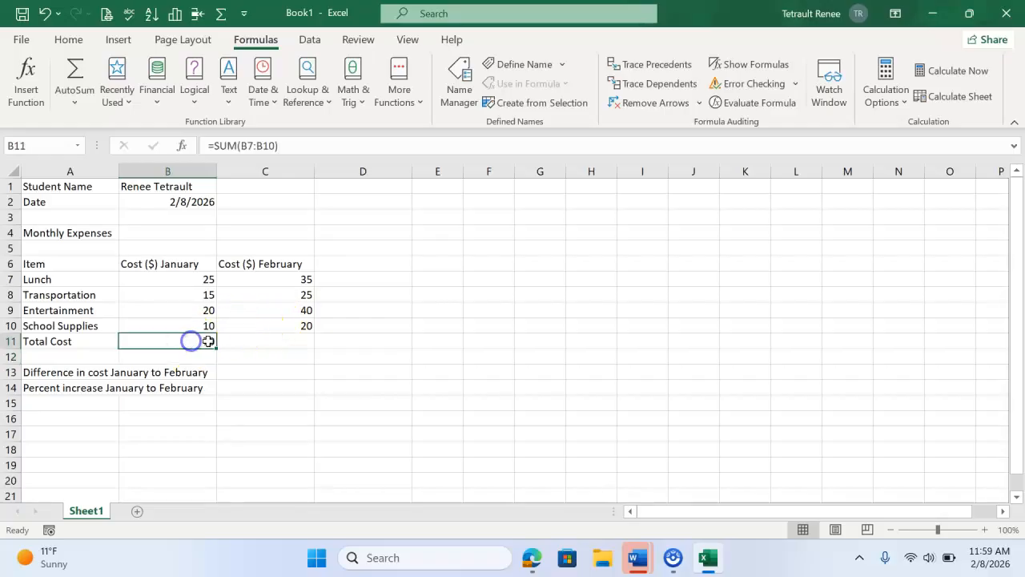
{"action": "left_click_drag", "start_coordinate": [218, 349], "coordinate": [313, 345]}
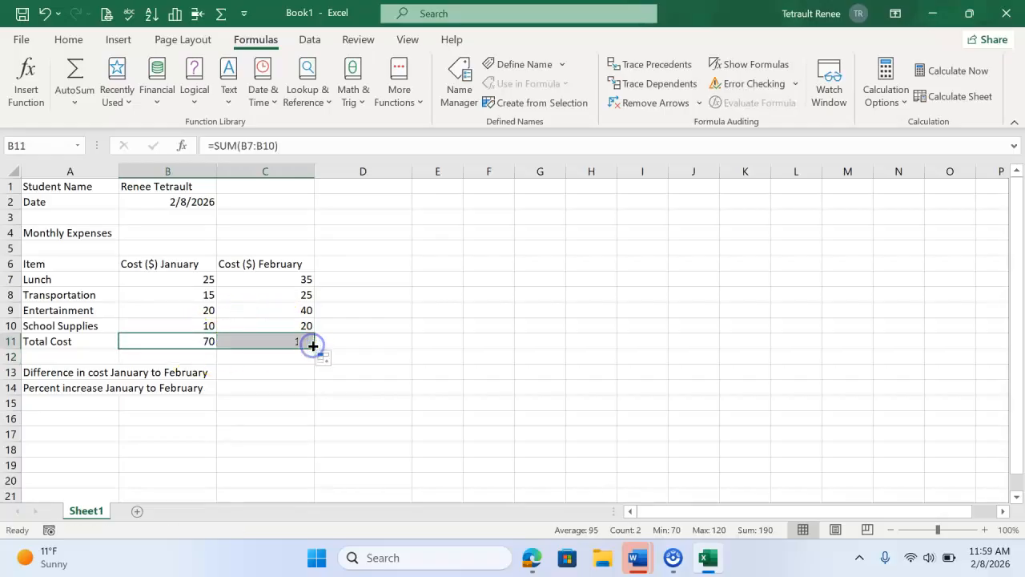
{"action": "left_click", "coordinate": [343, 262]}
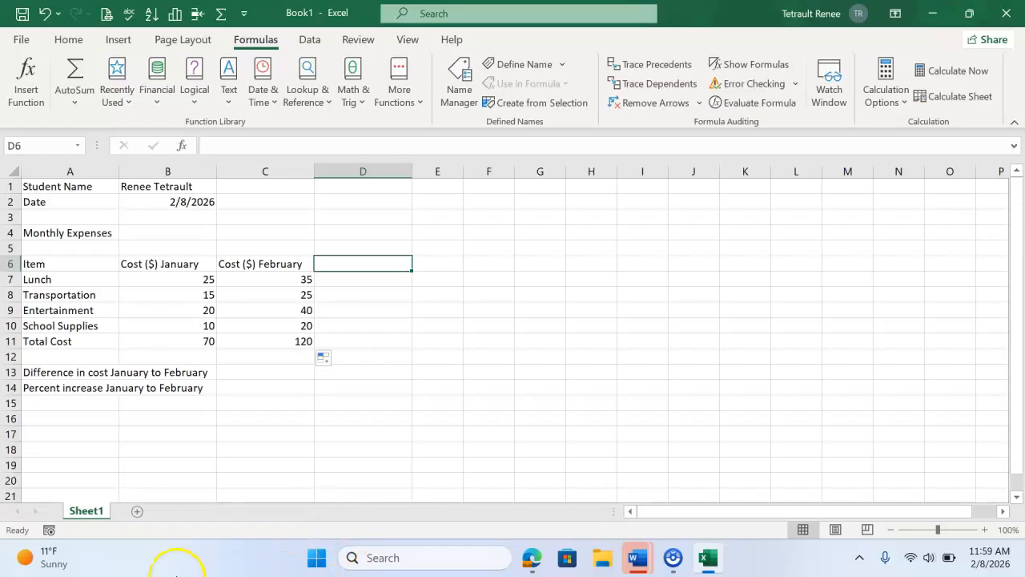
Step: Apply the Accounting number format to the January and February costs in B7:C11
{"action": "left_click", "coordinate": [204, 277]}
{"action": "left_click_drag", "start_coordinate": [205, 306], "coordinate": [273, 348]}
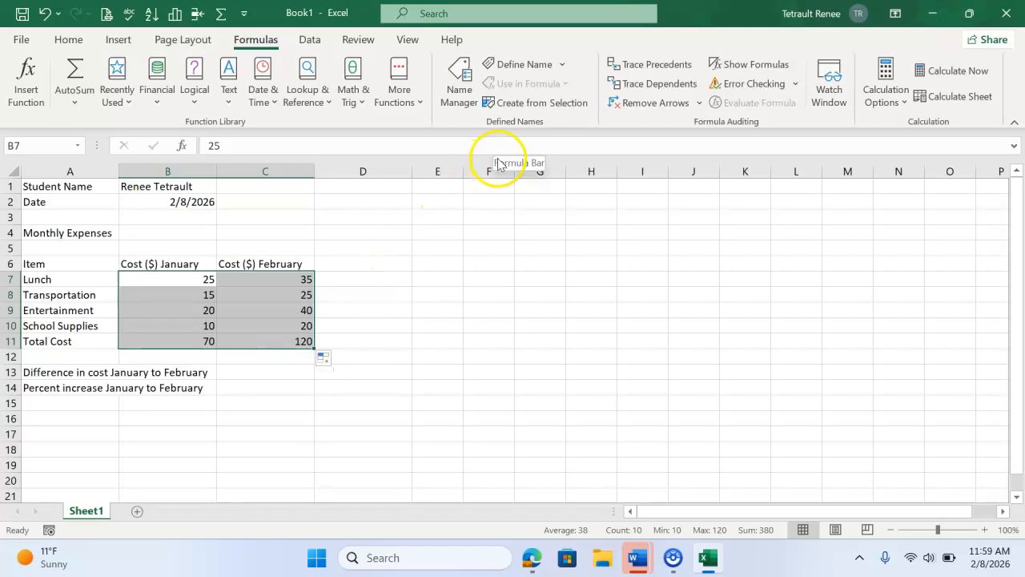
{"action": "left_click", "coordinate": [58, 39]}
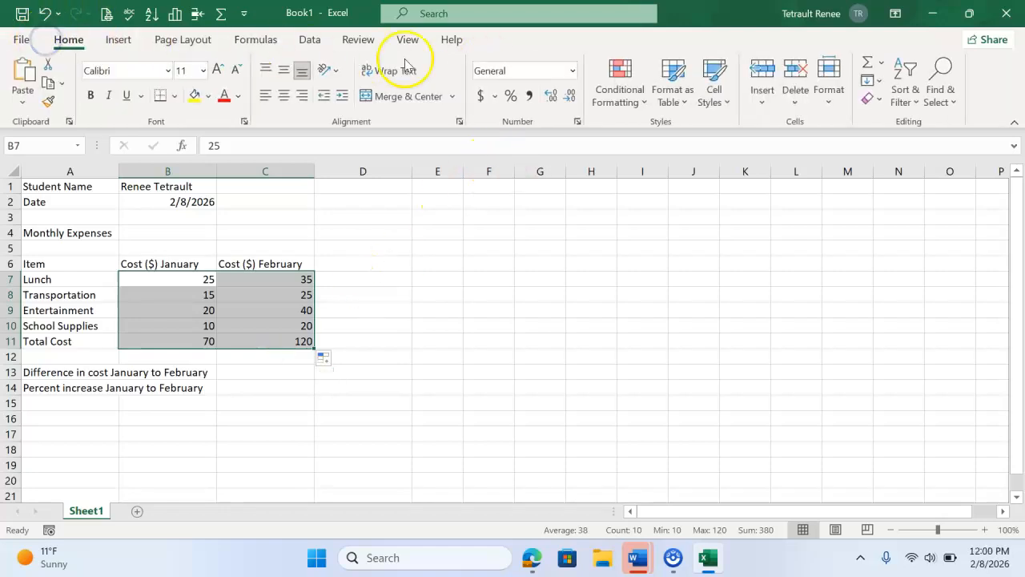
{"action": "left_click", "coordinate": [481, 95]}
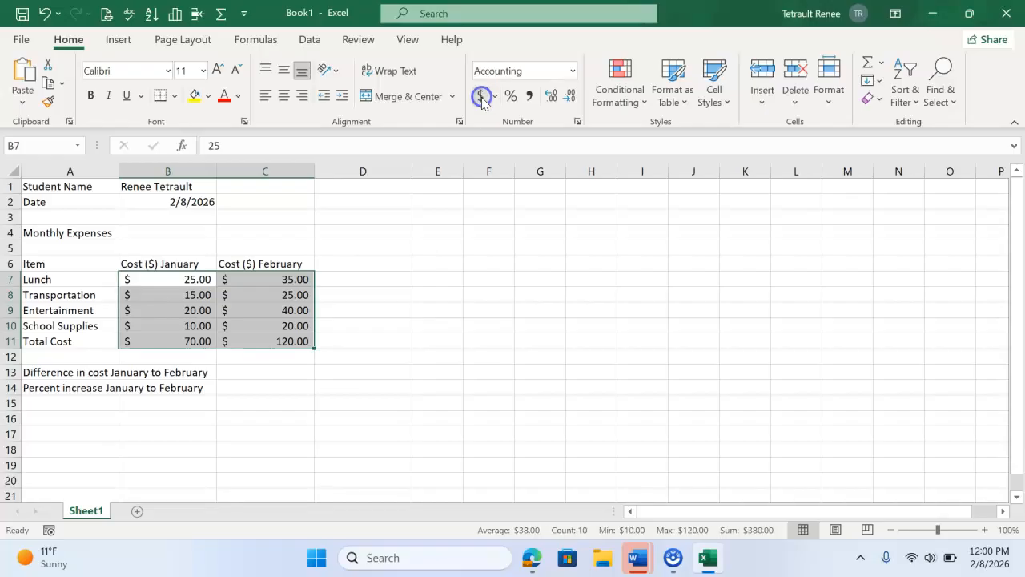
Step: Apply the Total cell style to the Total Cost row in A11:C11
{"action": "left_click", "coordinate": [416, 379]}
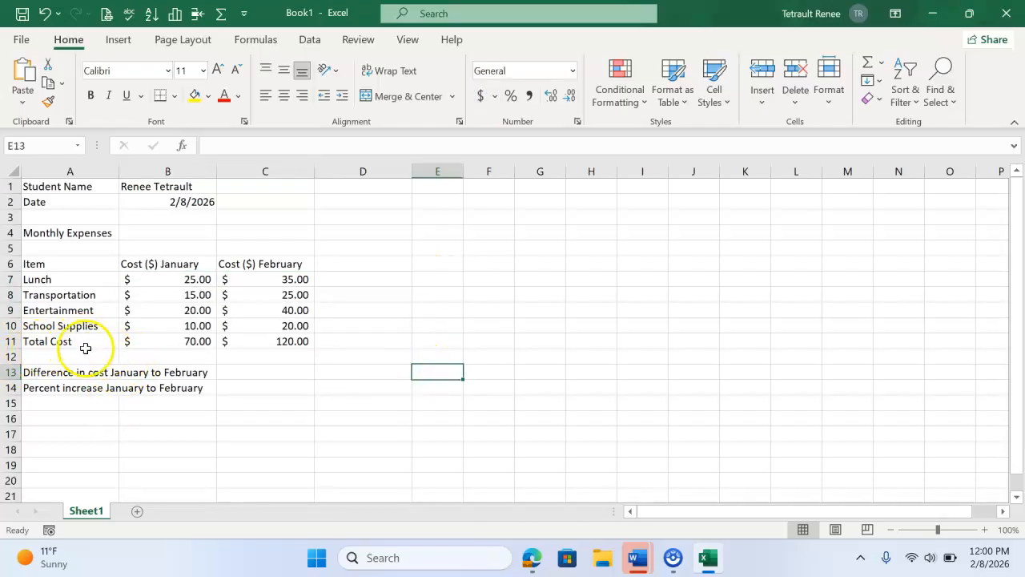
{"action": "left_click_drag", "start_coordinate": [86, 343], "coordinate": [256, 343]}
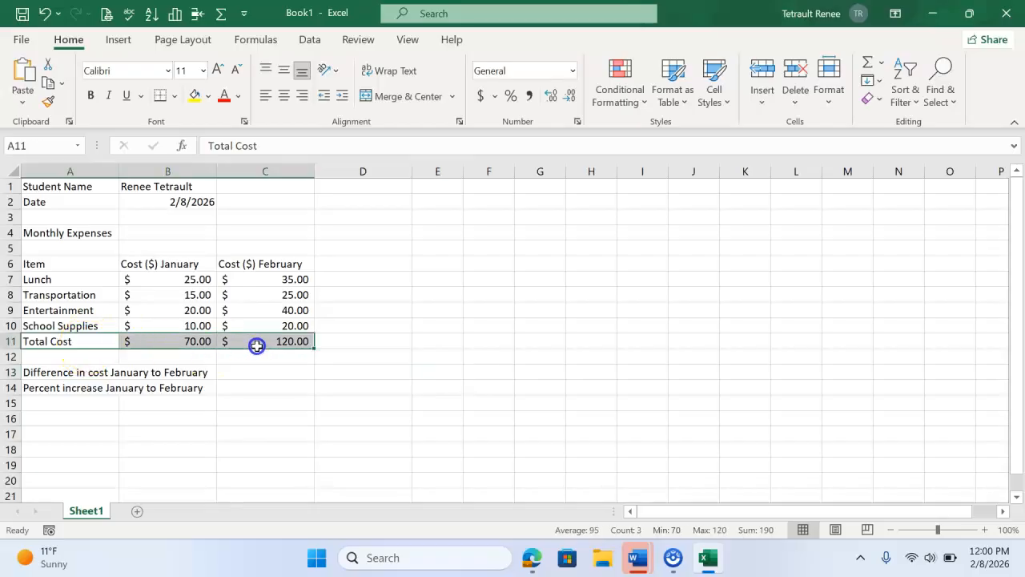
{"action": "left_click", "coordinate": [713, 90]}
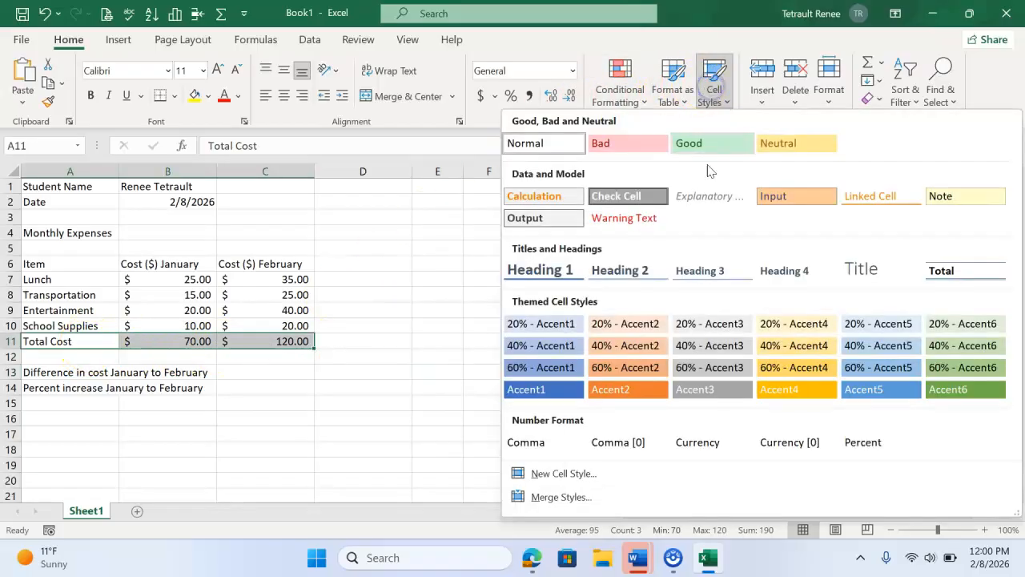
{"action": "left_click", "coordinate": [989, 276]}
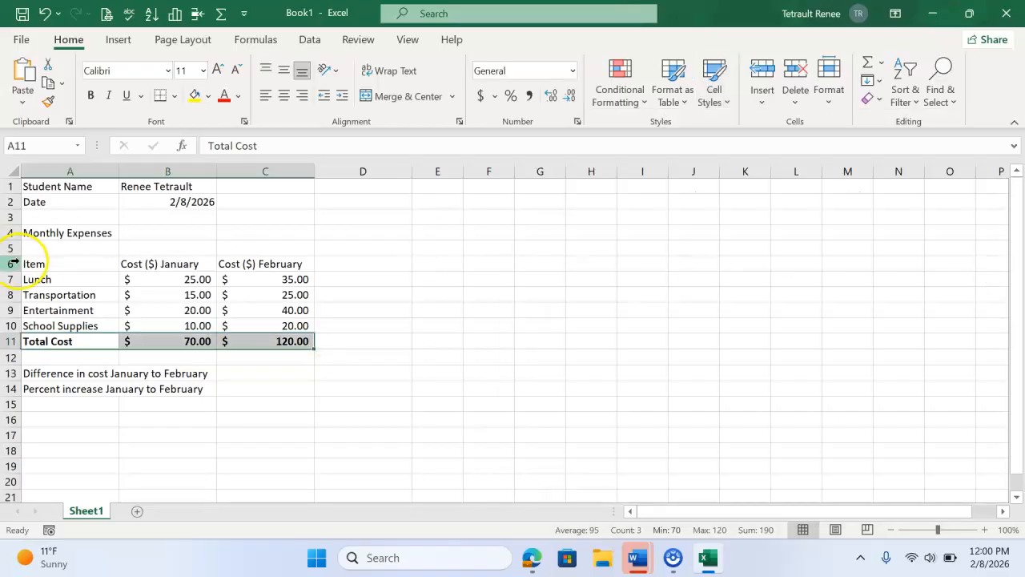
Step: Apply the Accent6 cell style to the column headings in A6:C6
{"action": "left_click", "coordinate": [44, 263]}
{"action": "left_click_drag", "start_coordinate": [44, 263], "coordinate": [259, 264]}
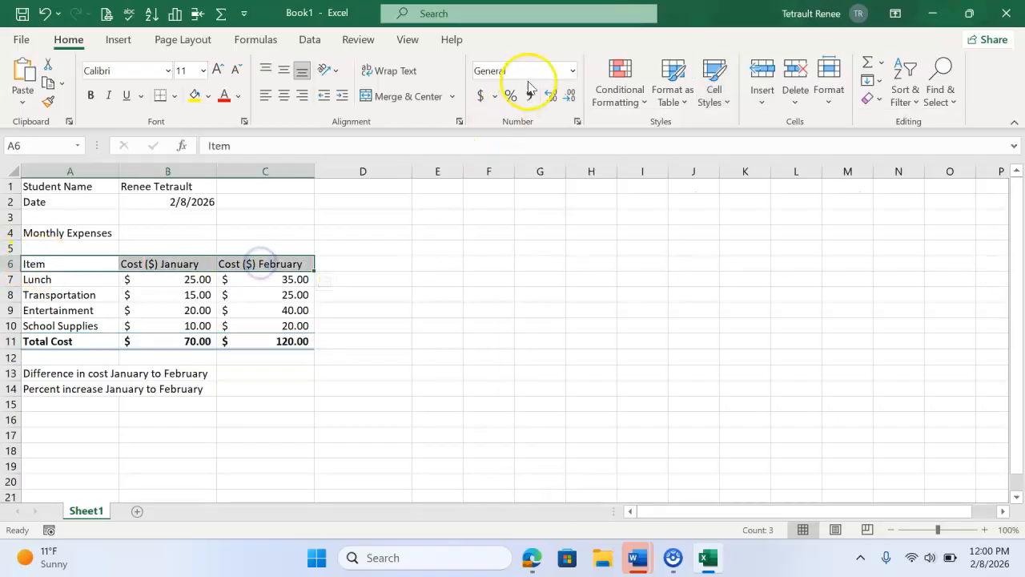
{"action": "left_click", "coordinate": [703, 92]}
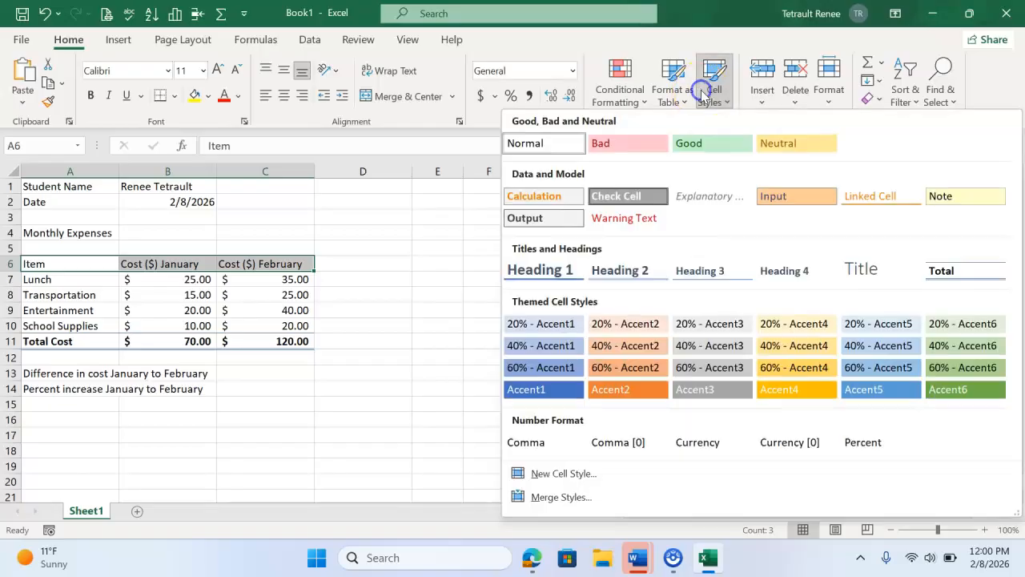
{"action": "left_click", "coordinate": [975, 392]}
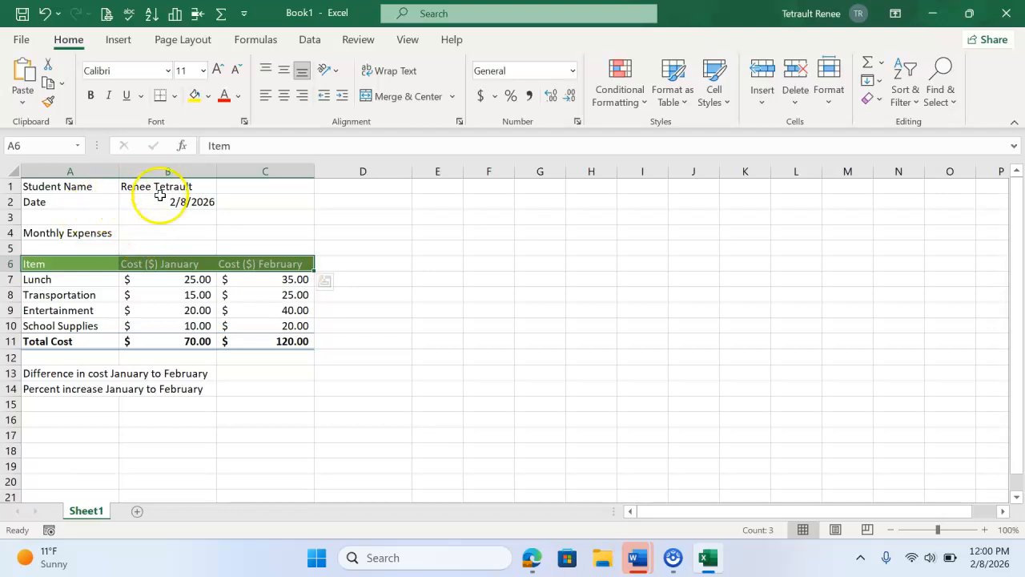
Step: Fill the student name and date block A1:C2 with a light green theme color
{"action": "left_click_drag", "start_coordinate": [80, 189], "coordinate": [270, 200]}
{"action": "left_click", "coordinate": [207, 97]}
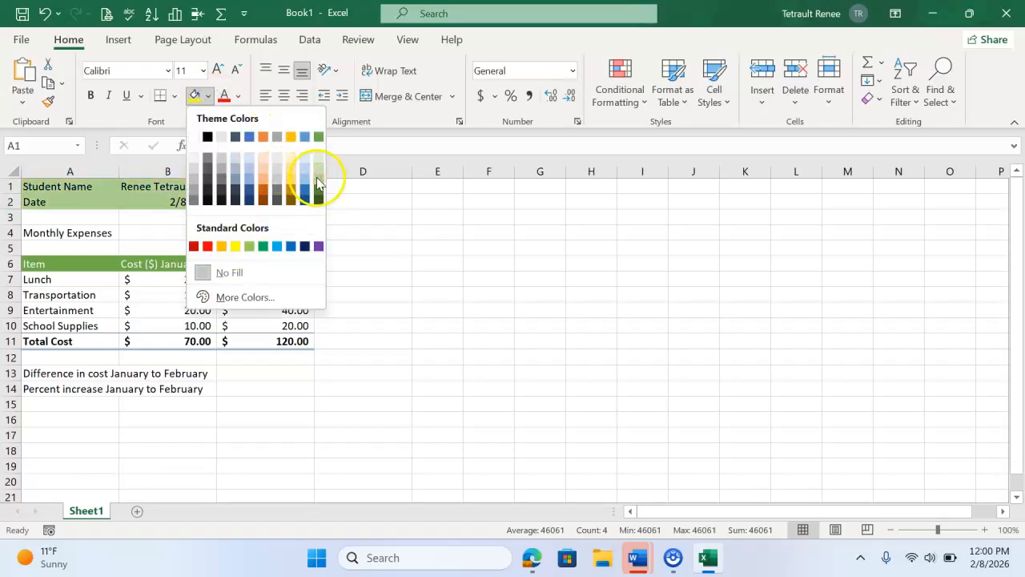
{"action": "left_click", "coordinate": [320, 167]}
{"action": "left_click", "coordinate": [279, 192]}
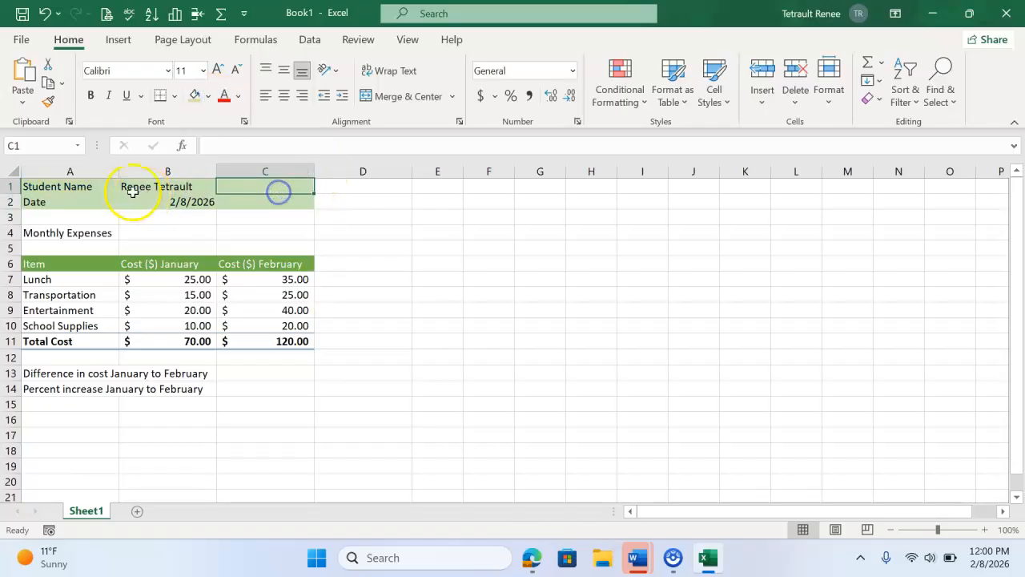
{"action": "left_click", "coordinate": [138, 186]}
{"action": "left_click", "coordinate": [152, 202]}
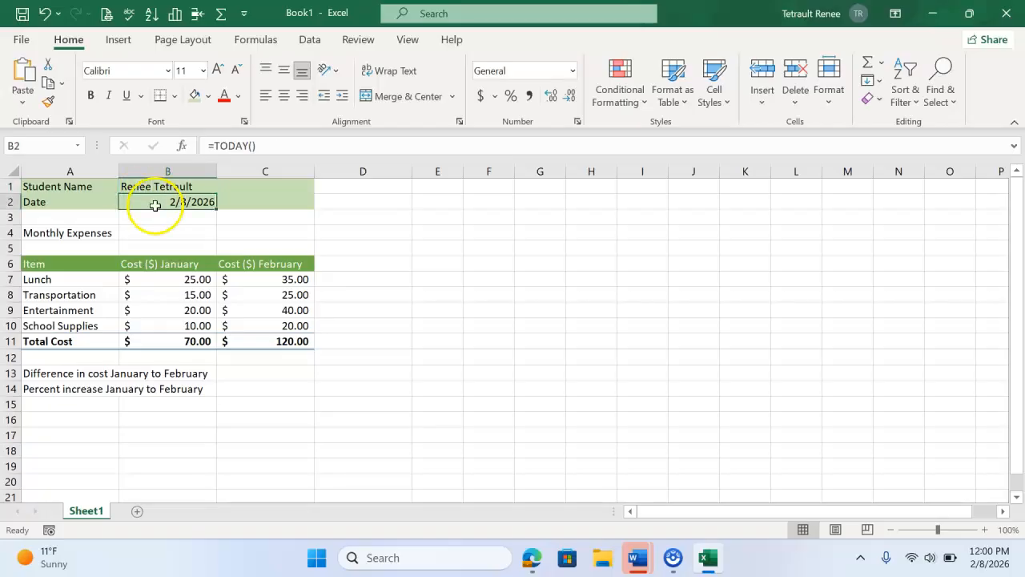
Step: Calculate the January to February cost difference in cell C13 with the formula =C11-B11
{"action": "left_click", "coordinate": [256, 375]}
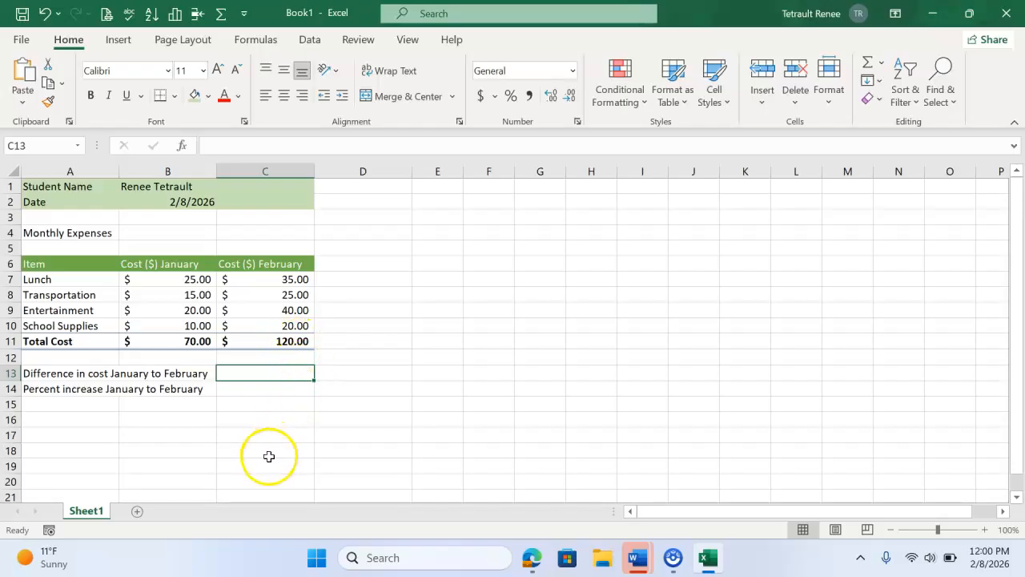
{"action": "type", "text": "="}
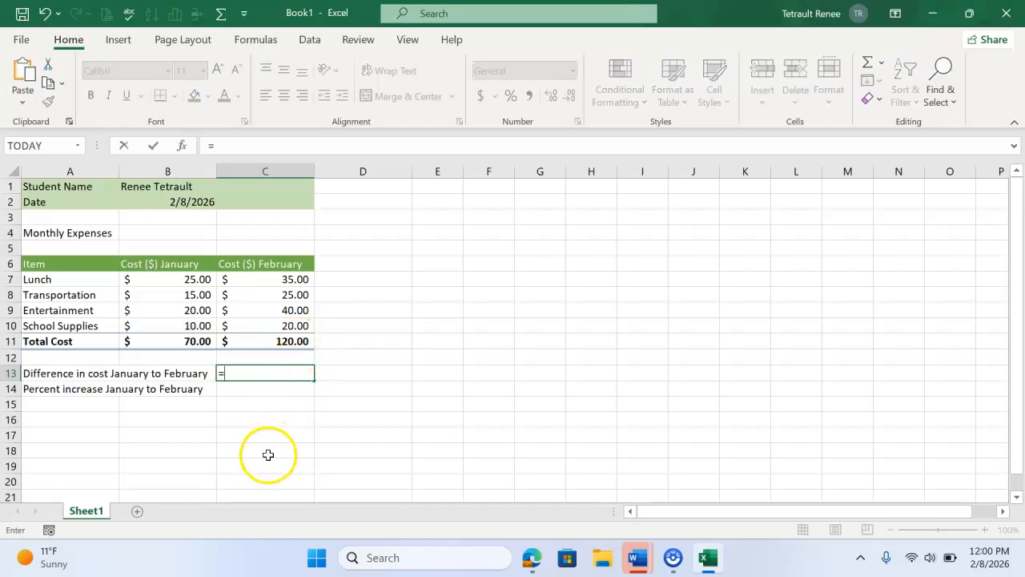
{"action": "left_click", "coordinate": [295, 342]}
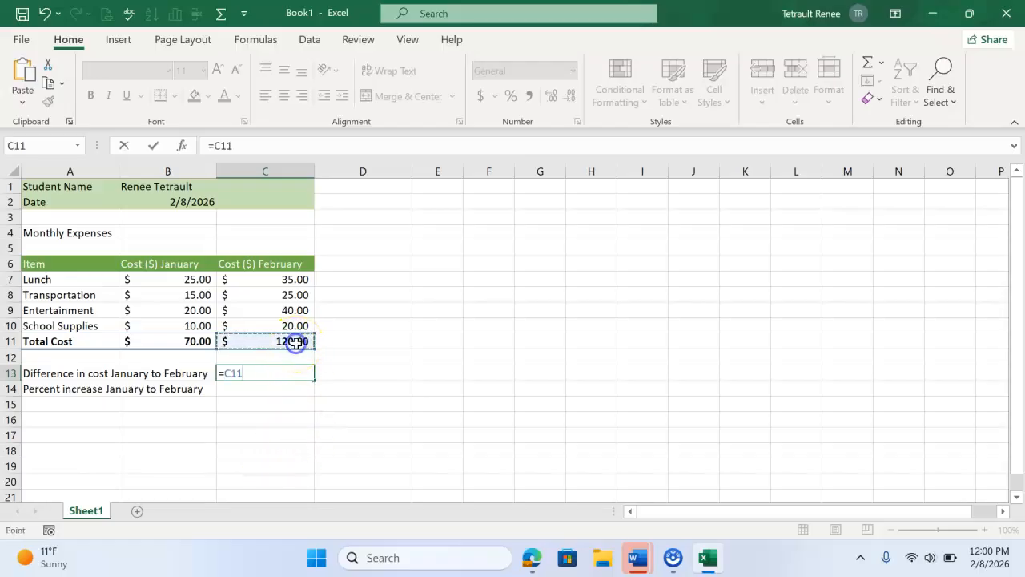
{"action": "type", "text": "-"}
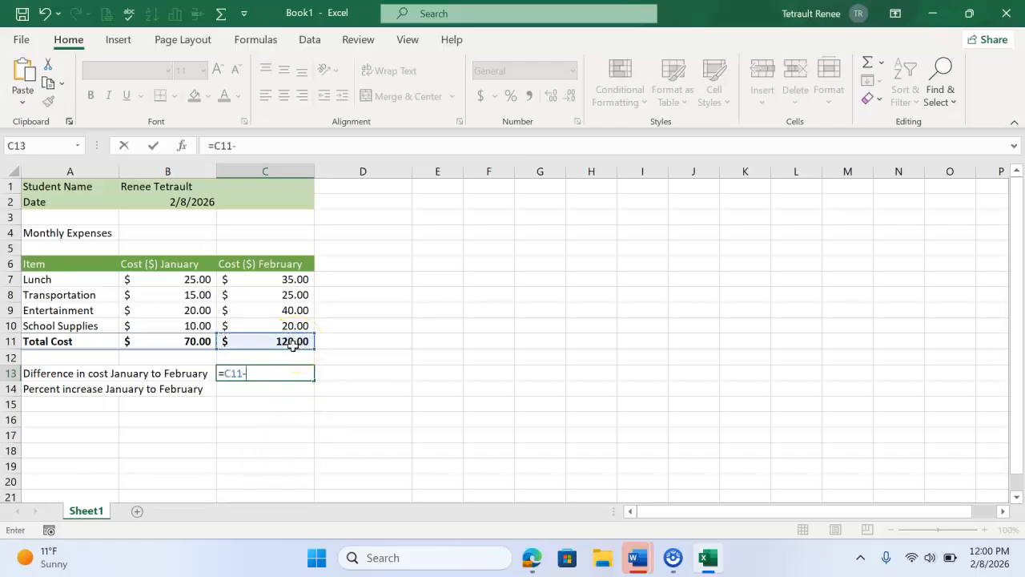
{"action": "left_click", "coordinate": [177, 341]}
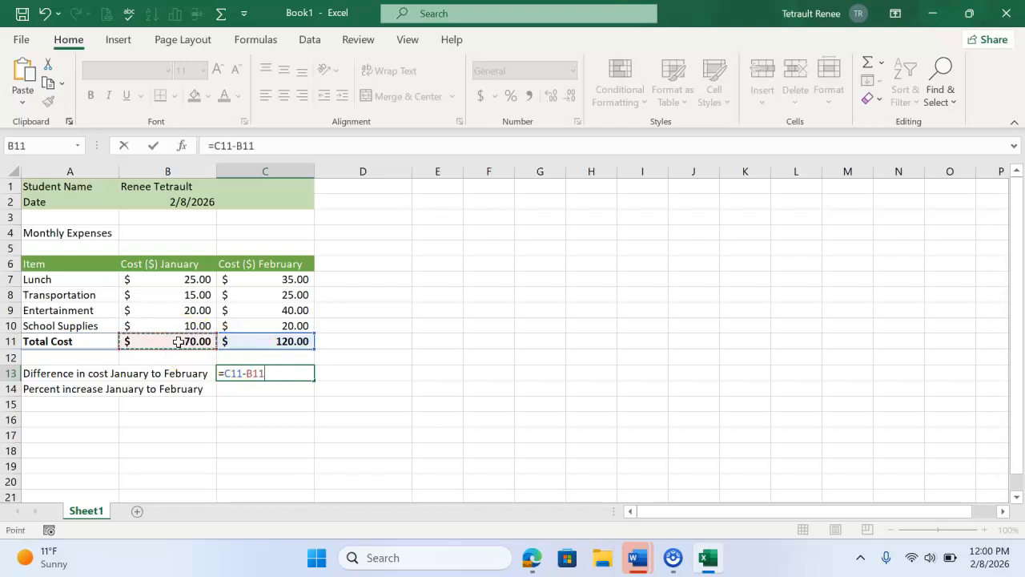
{"action": "key", "text": "Return"}
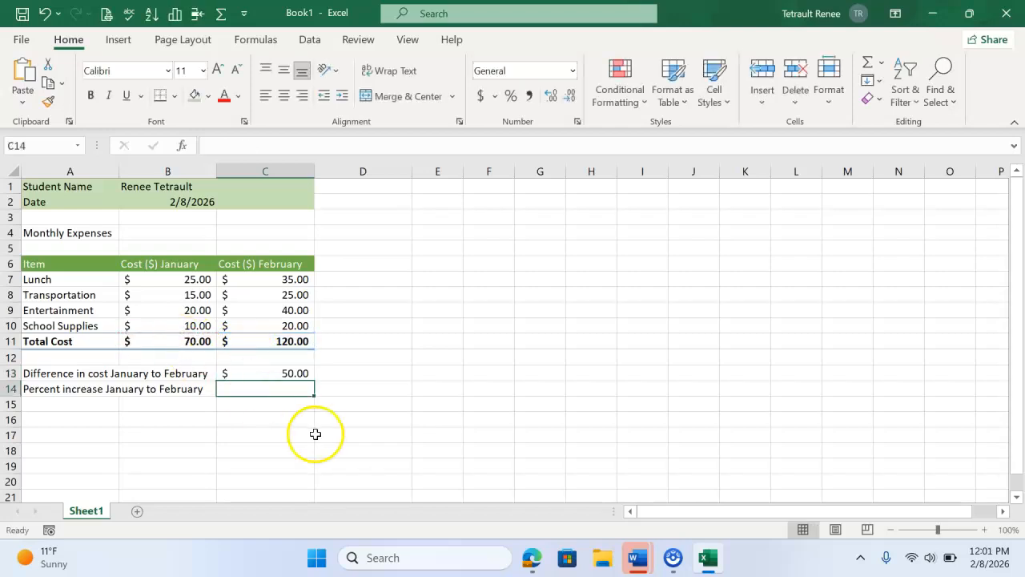
Step: Calculate the percent increase from January to February in cell C14 with the formula =(C11-B11)/C11
{"action": "left_click", "coordinate": [297, 389]}
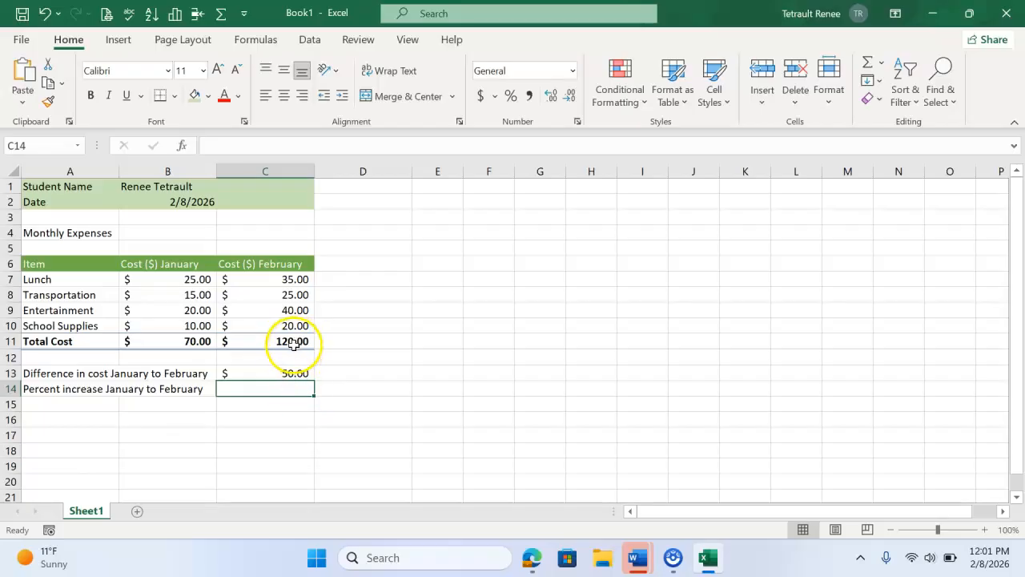
{"action": "left_click", "coordinate": [281, 387]}
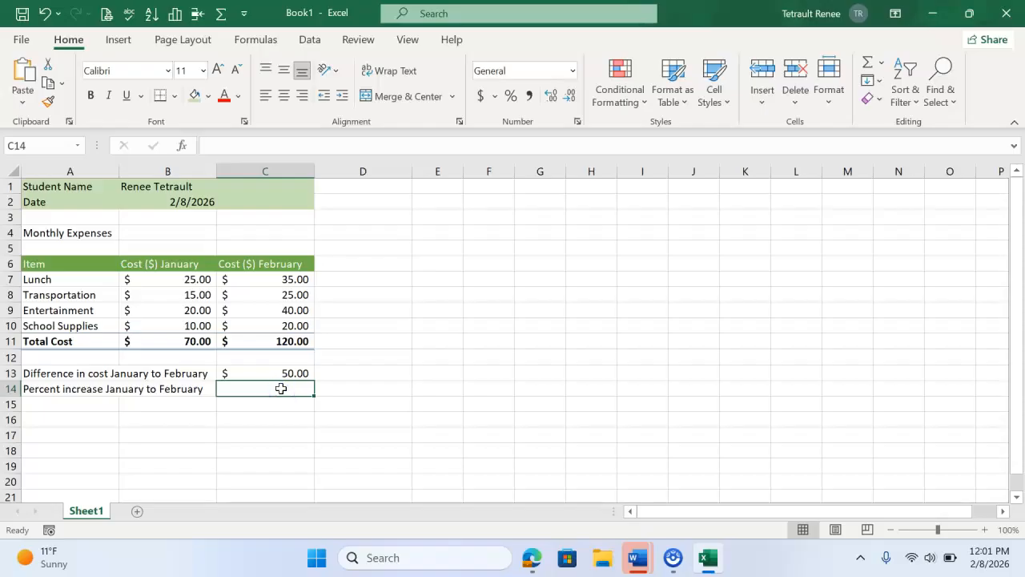
{"action": "left_click", "coordinate": [290, 373]}
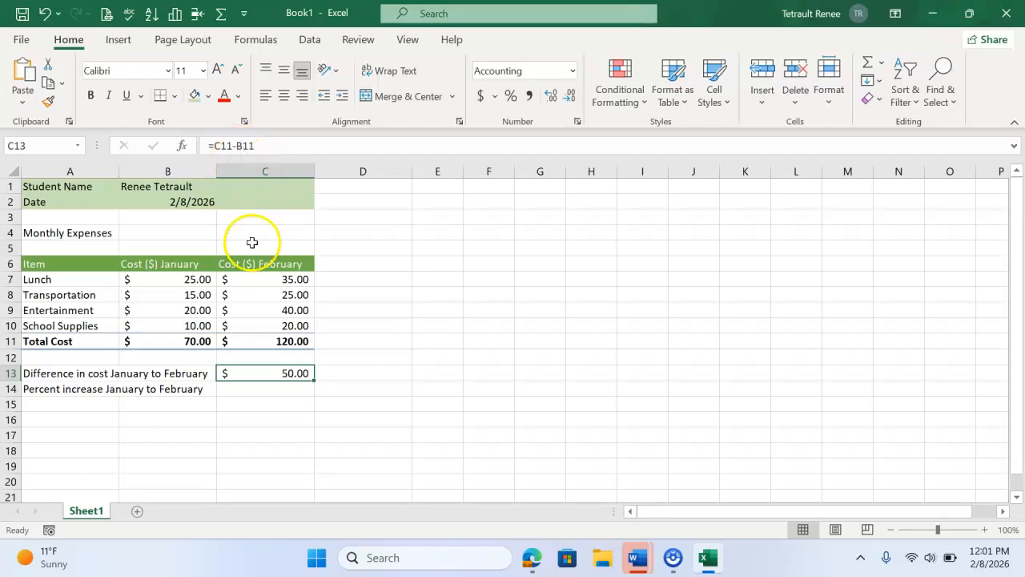
{"action": "left_click", "coordinate": [280, 388]}
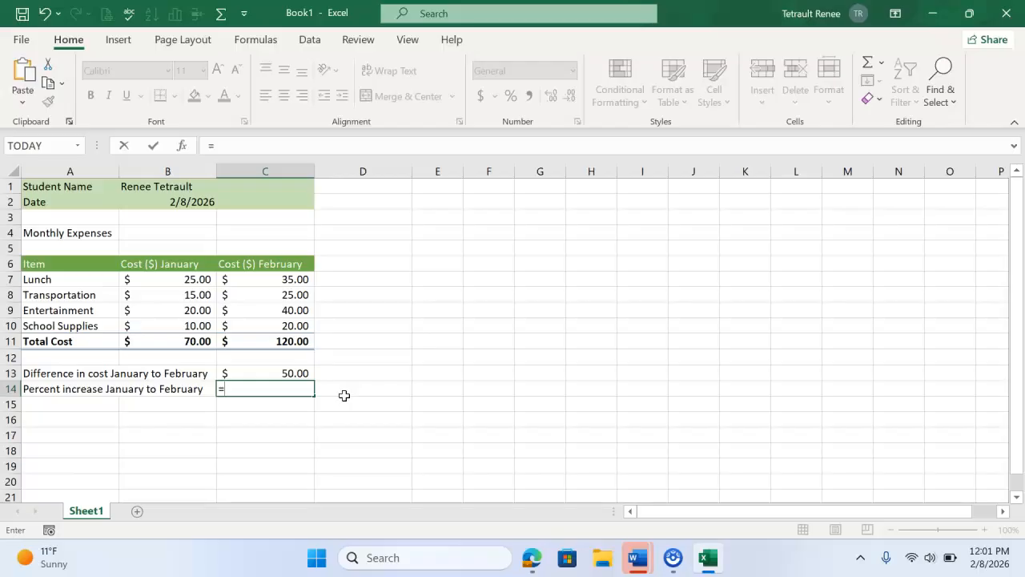
{"action": "left_click", "coordinate": [288, 342]}
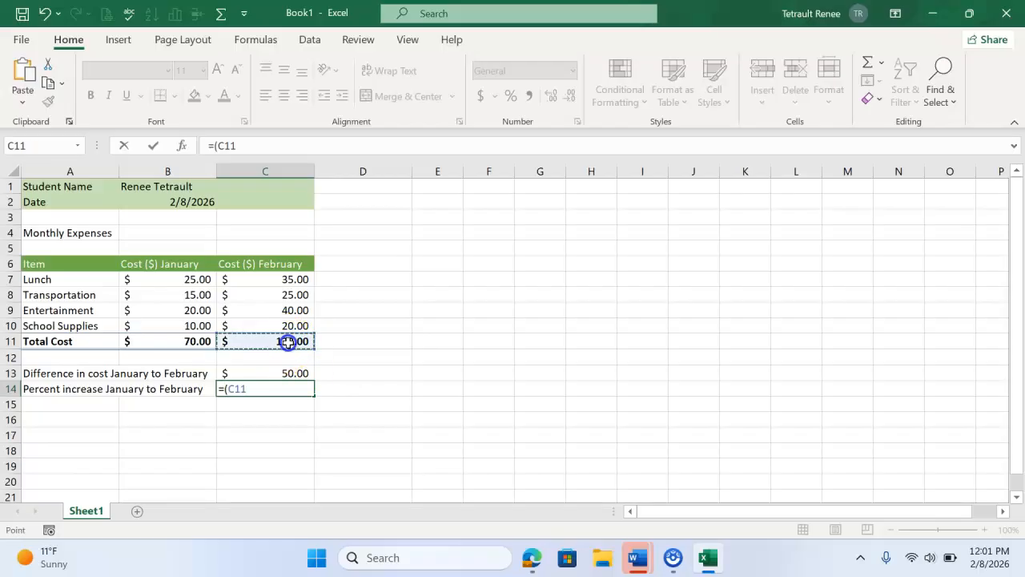
{"action": "type", "text": "-"}
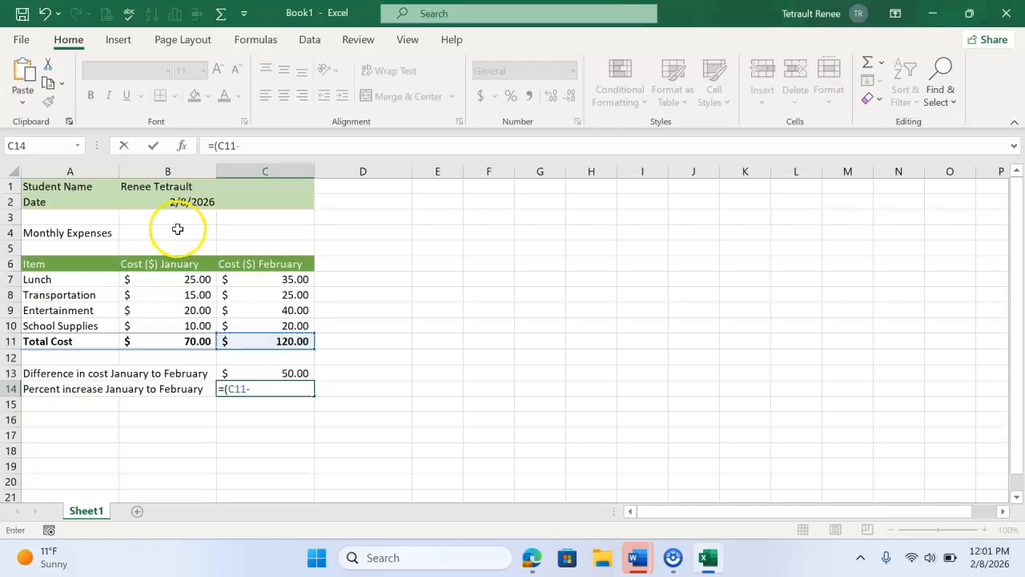
{"action": "left_click", "coordinate": [198, 340]}
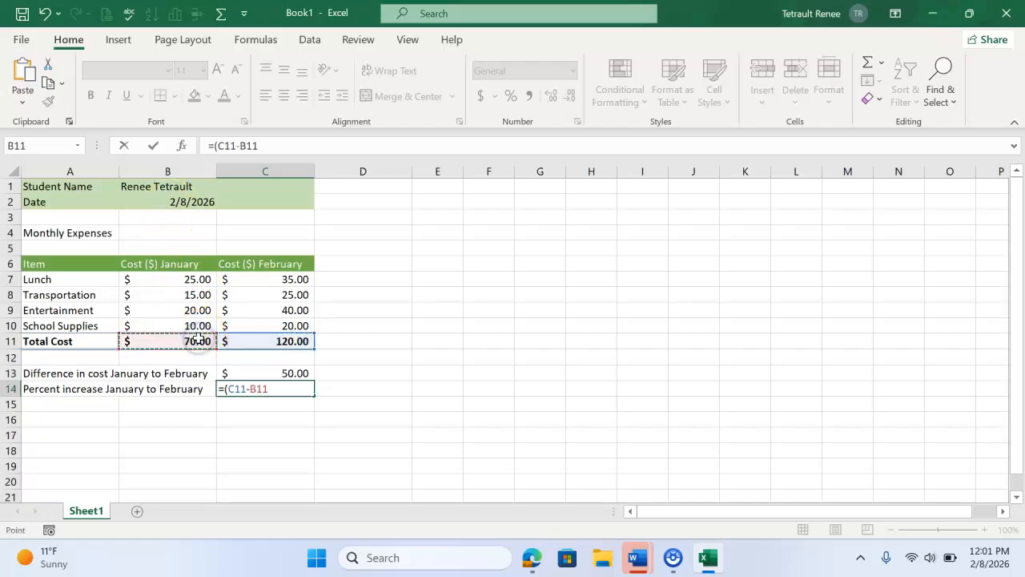
{"action": "type", "text": ")/"}
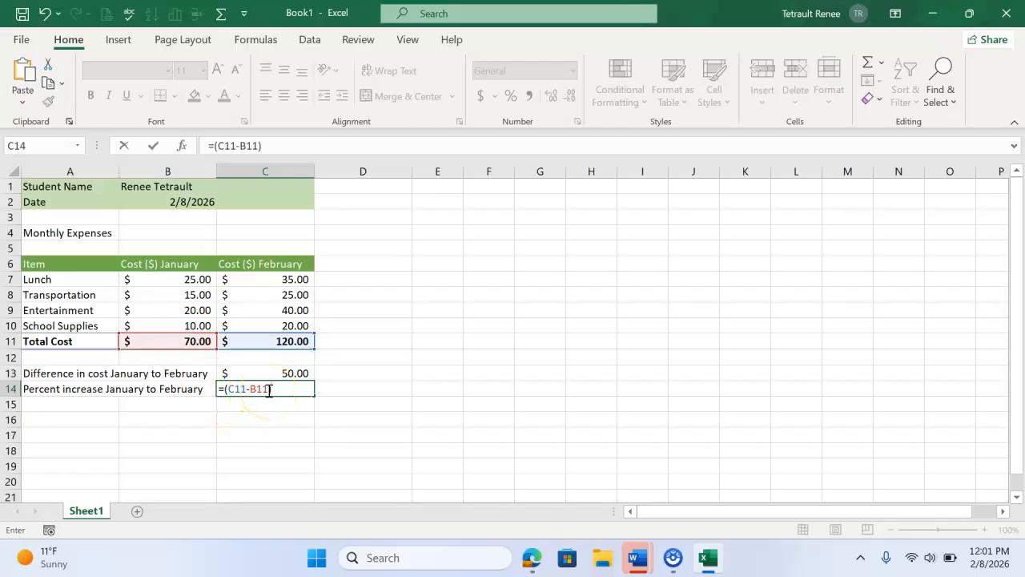
{"action": "left_click", "coordinate": [283, 342]}
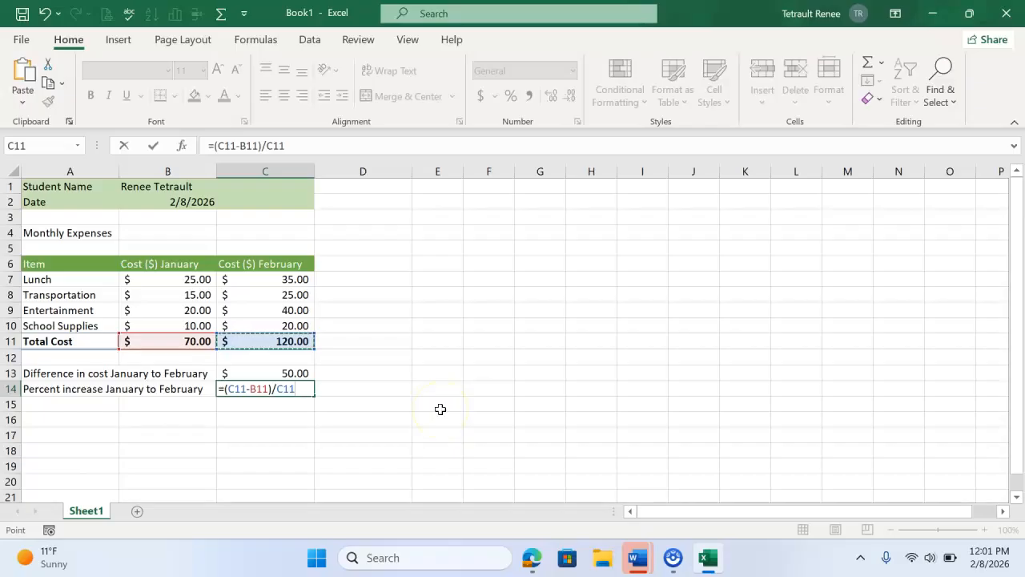
{"action": "key", "text": "Return"}
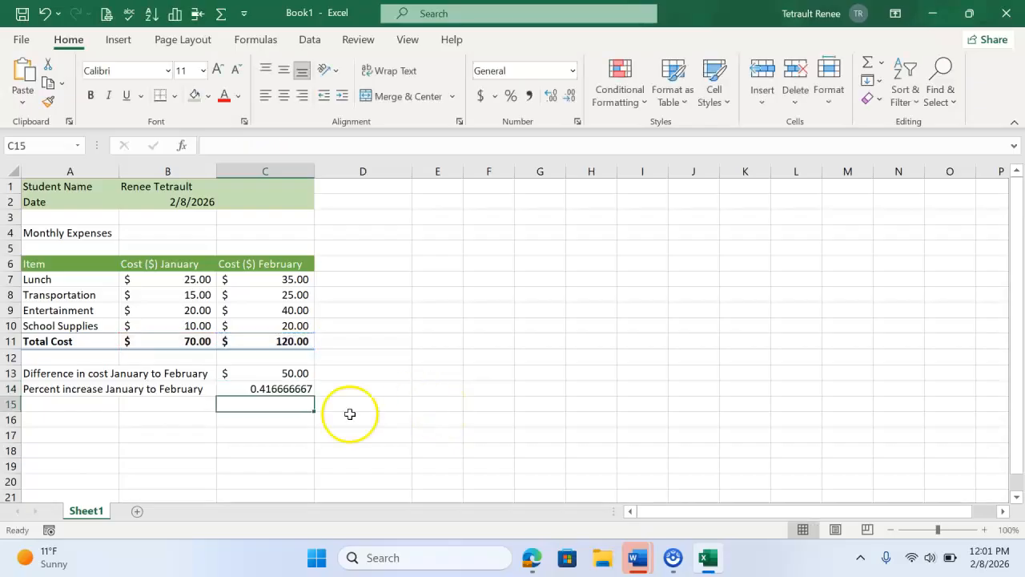
Step: Format the percent increase in cell C14 as a percentage with one decimal place
{"action": "left_click", "coordinate": [265, 390]}
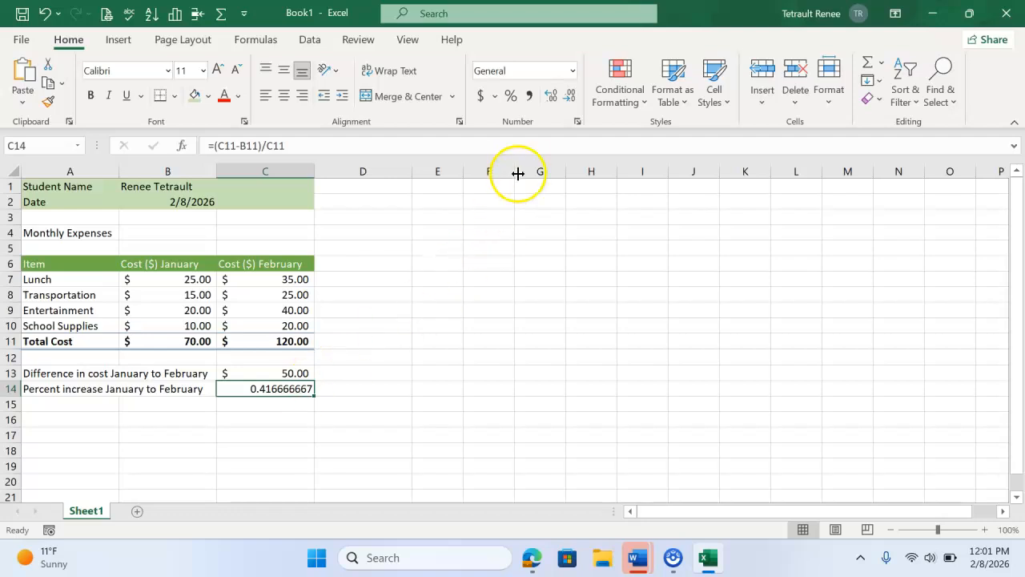
{"action": "left_click", "coordinate": [511, 97]}
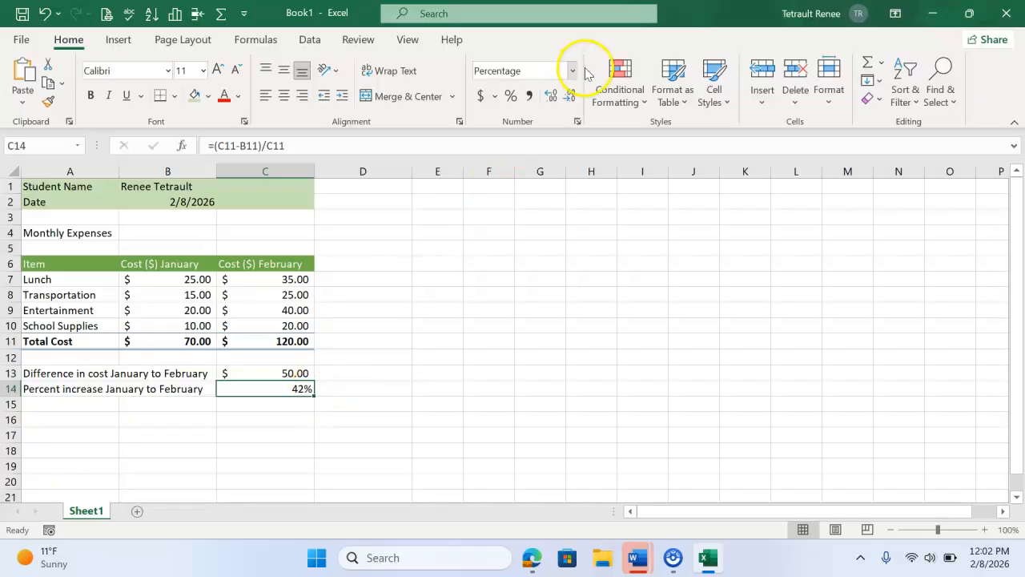
{"action": "left_click", "coordinate": [556, 97]}
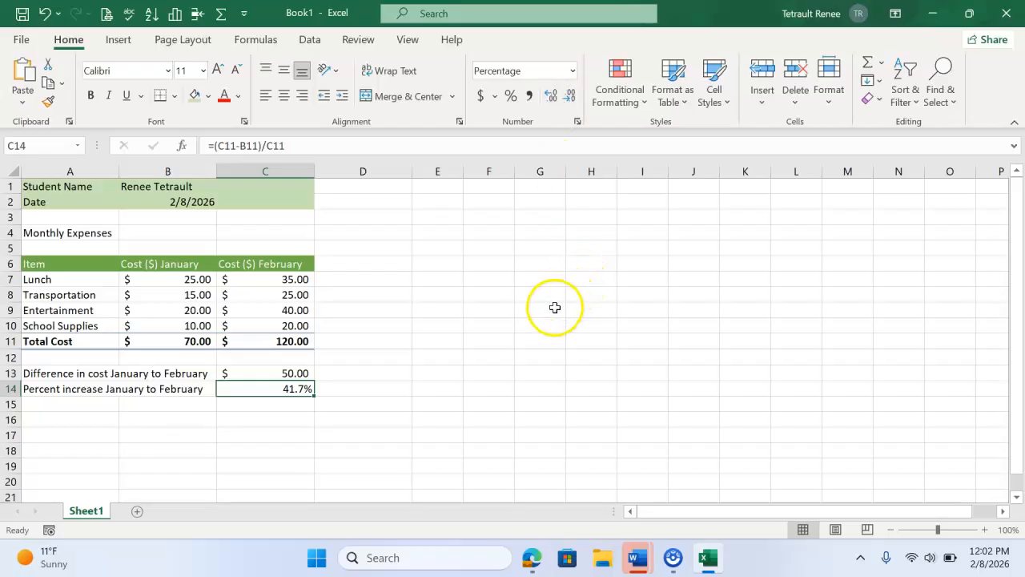
{"action": "left_click", "coordinate": [477, 385]}
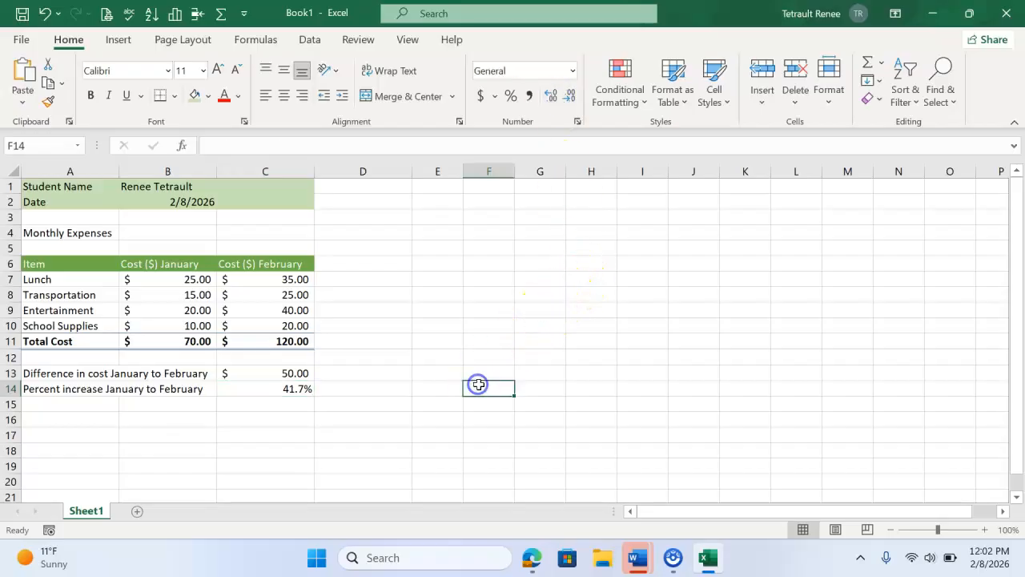
{"action": "left_click", "coordinate": [285, 392]}
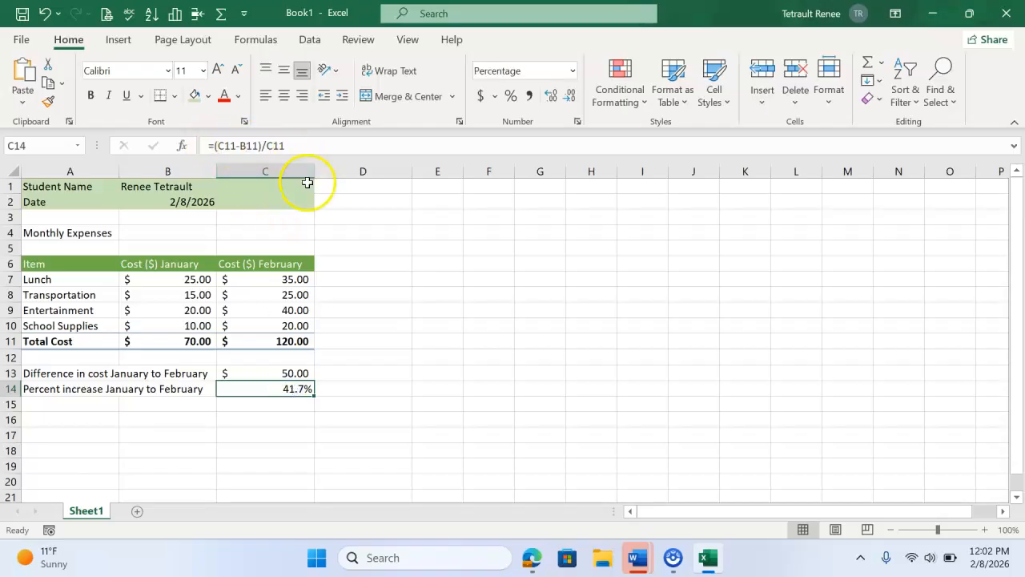
{"action": "left_click", "coordinate": [362, 358]}
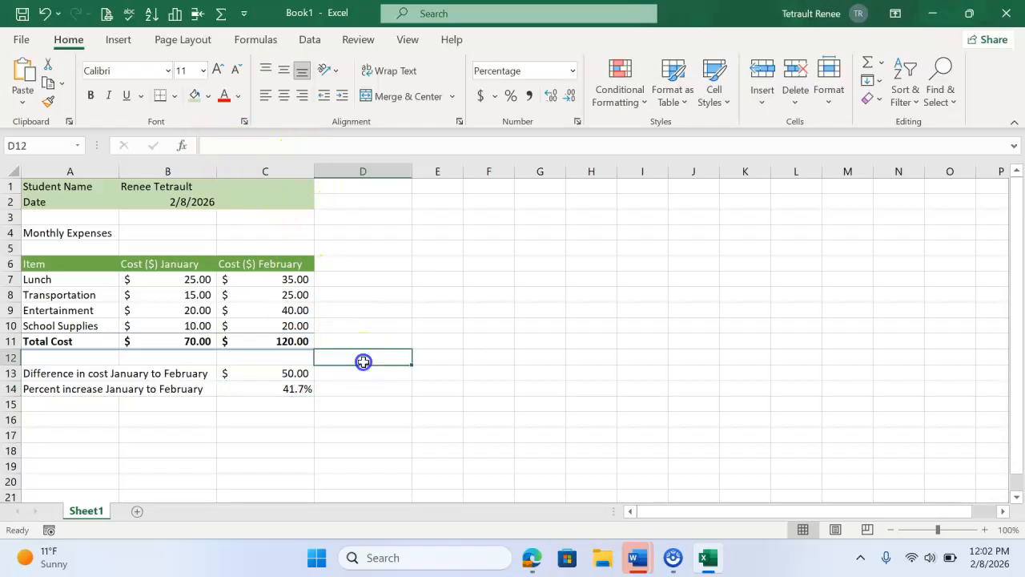
Step: Rename the worksheet Sheet1 as Monthly Expenses
{"action": "right_click", "coordinate": [86, 513]}
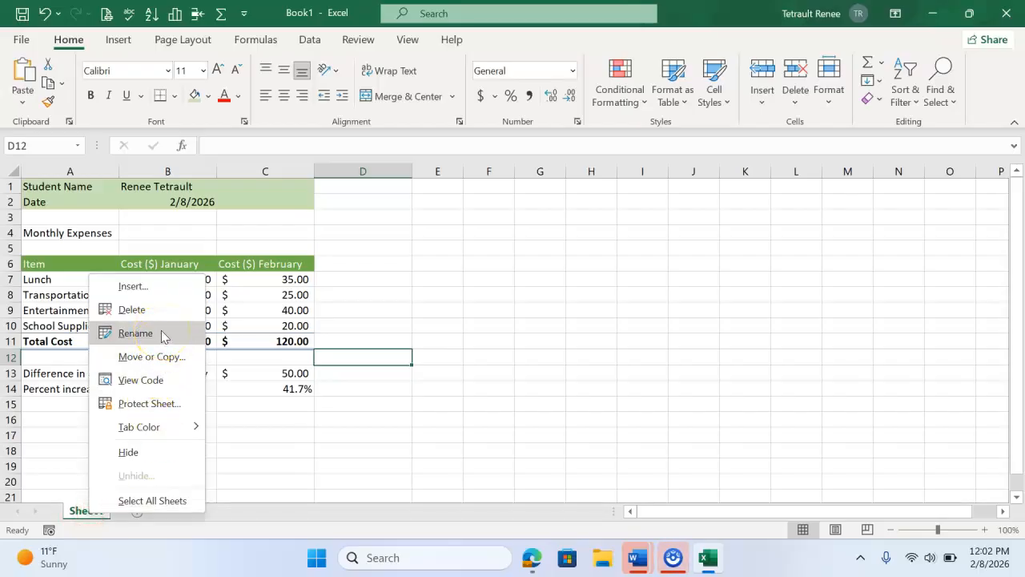
{"action": "left_click", "coordinate": [135, 333]}
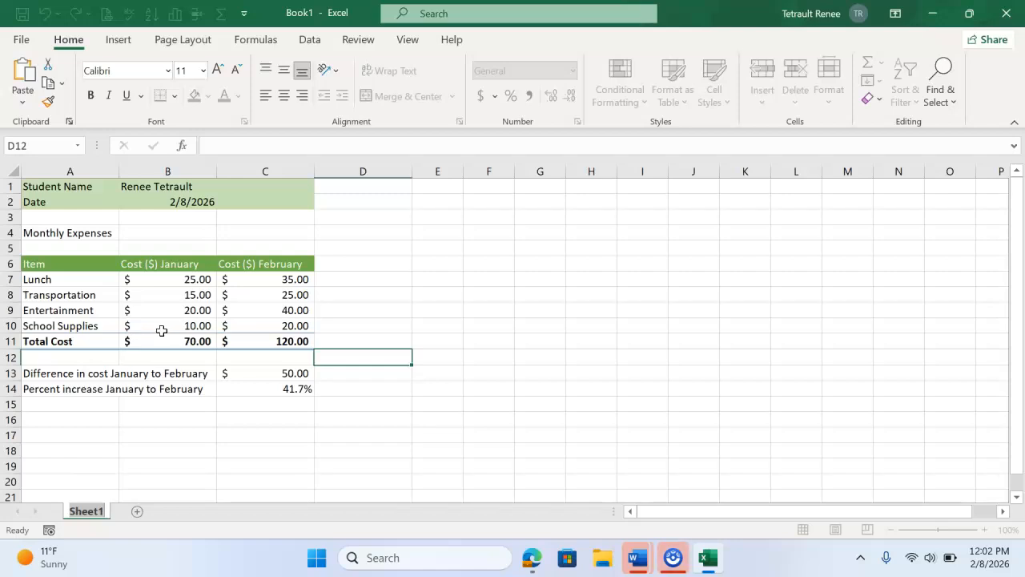
{"action": "type", "text": "mo"}
{"action": "key", "text": "BackSpace"}
{"action": "key", "text": "BackSpace"}
{"action": "type", "text": "Monthy"}
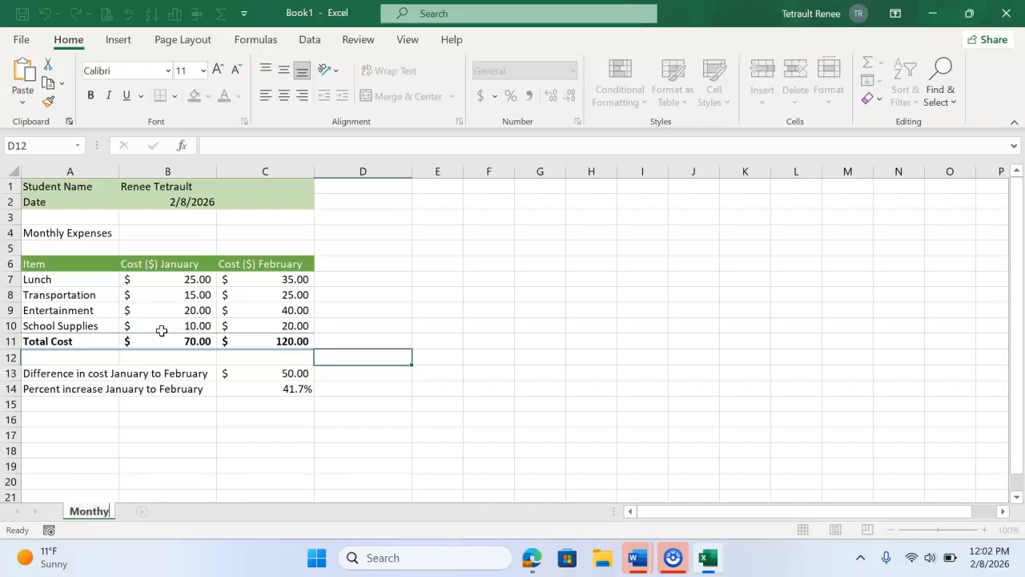
{"action": "type", "text": "l Expenses"}
{"action": "key", "text": "Return"}
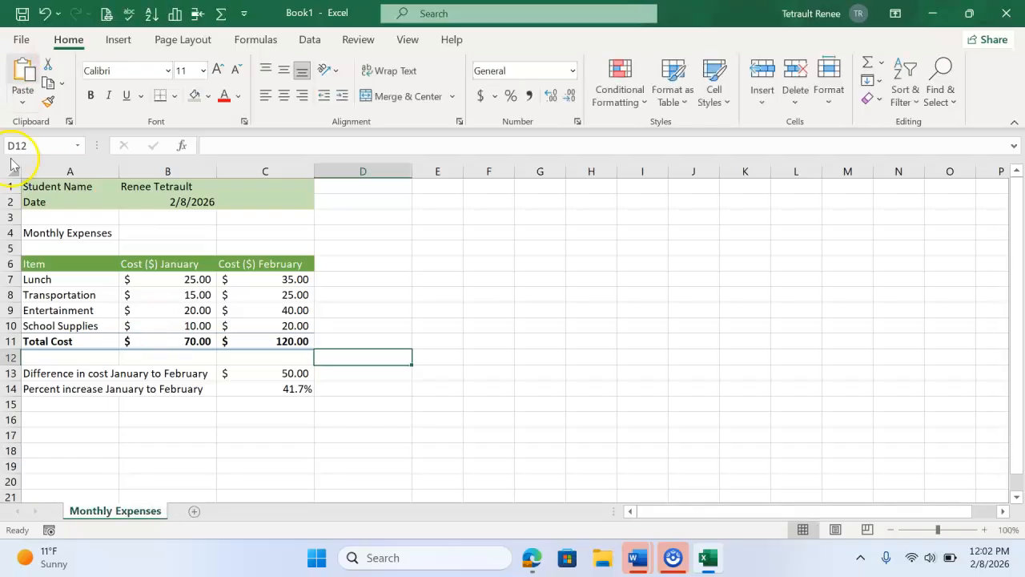
{"action": "left_click", "coordinate": [304, 480]}
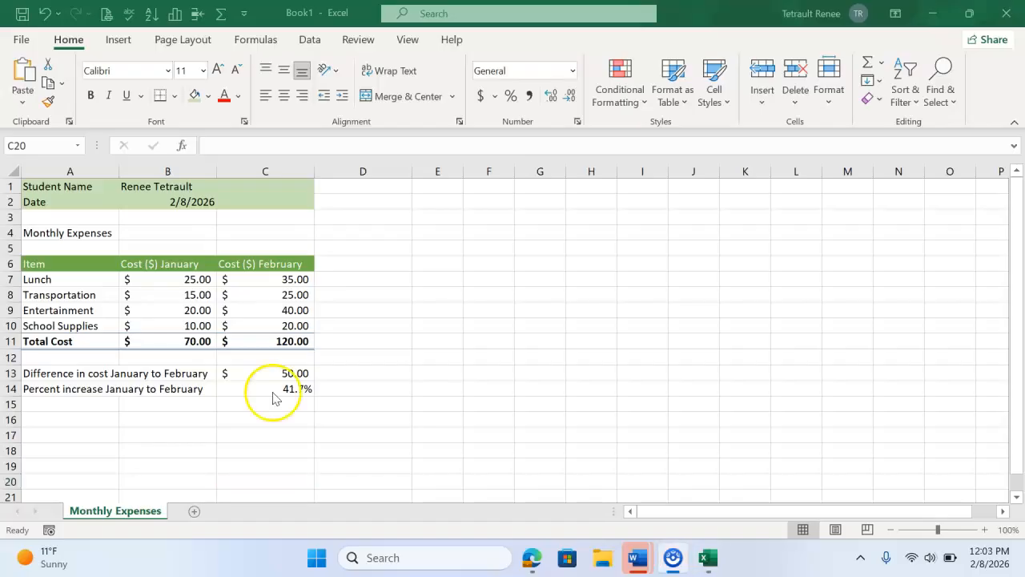
Step: Increase the percentage in cell C14 to two decimal places
{"action": "left_click", "coordinate": [279, 389]}
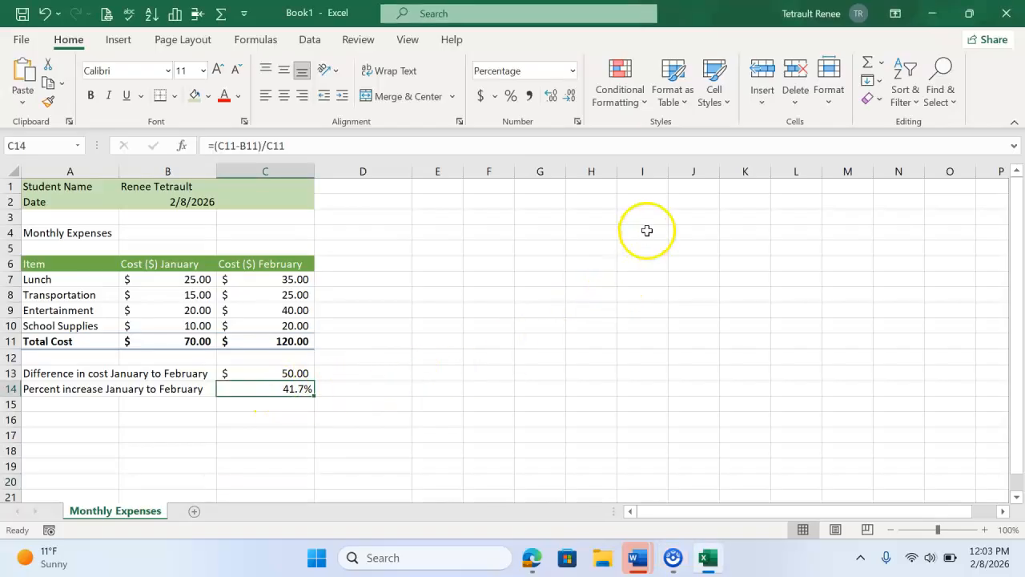
{"action": "left_click", "coordinate": [551, 98]}
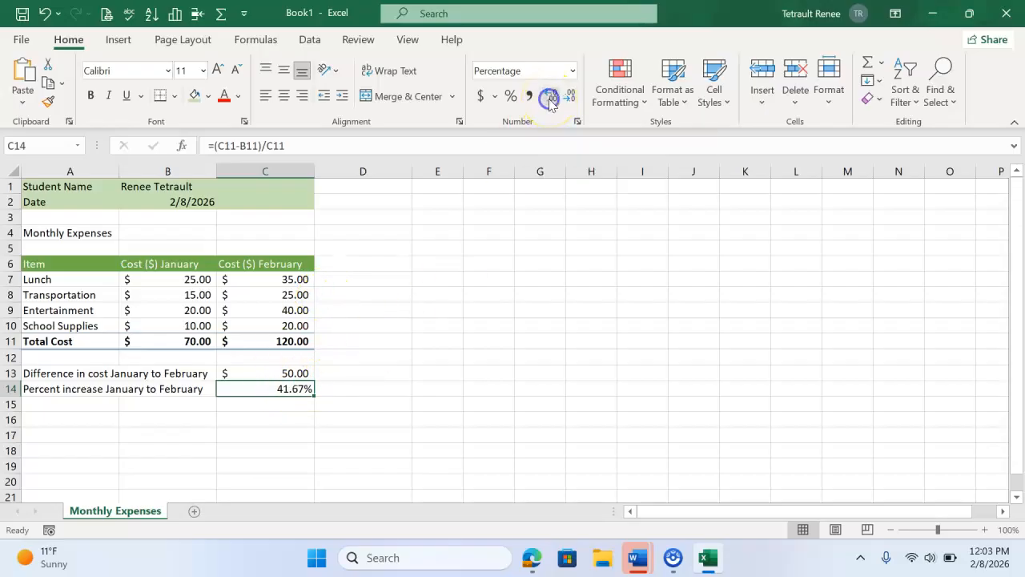